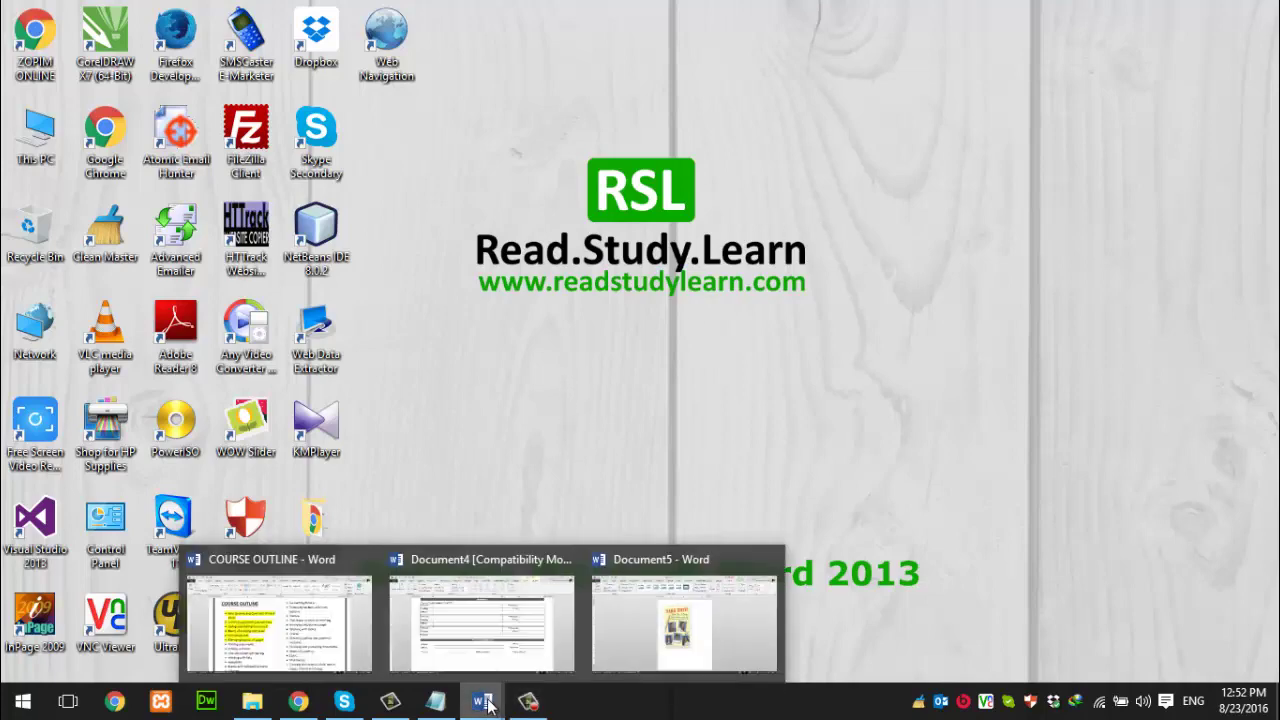
Select the 'Formatting text' and 'Managing layouts of pages' items in COURSE OUTLINE, then minimise it
left_click(285, 615)
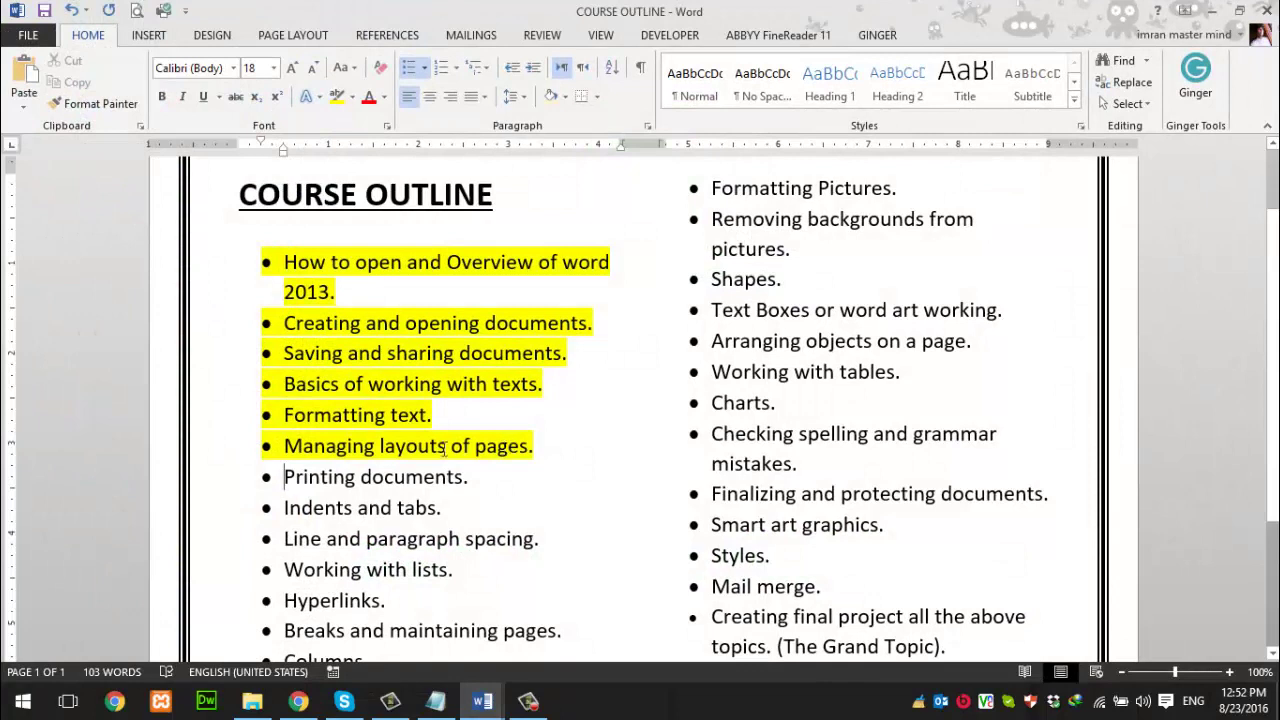
left_click(285, 416)
left_click_drag(326, 413, 440, 415)
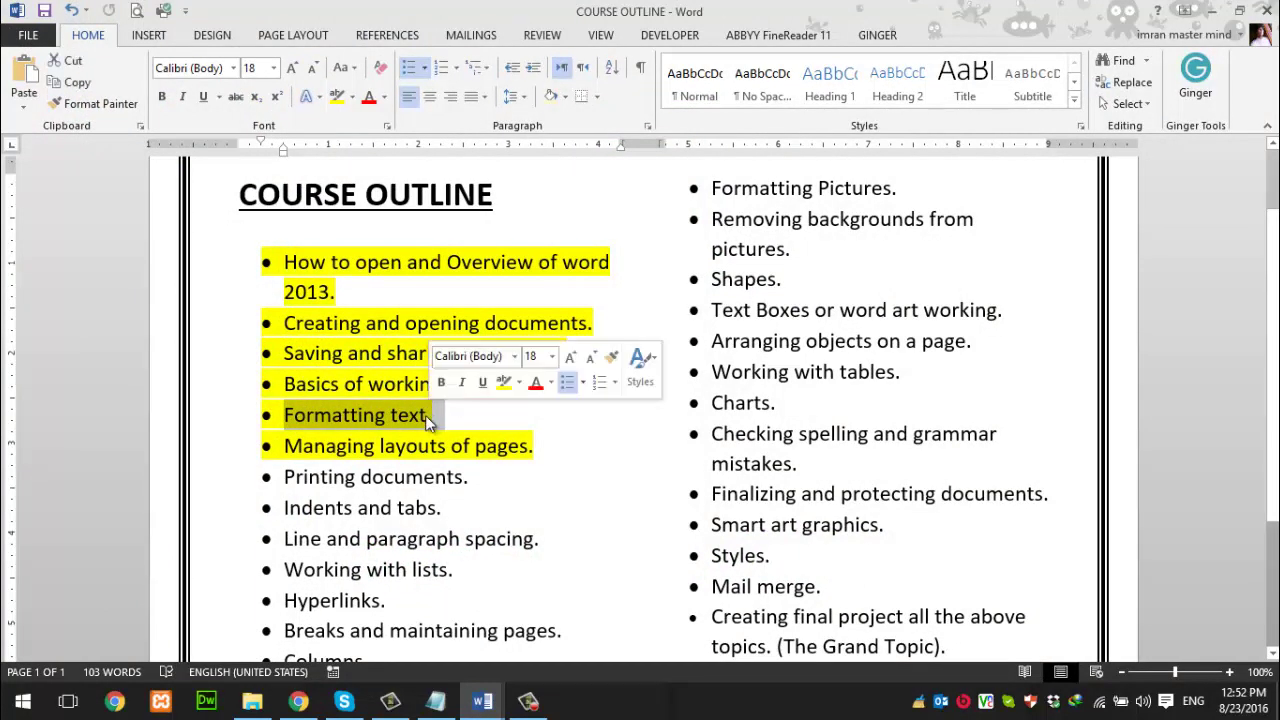
left_click_drag(285, 447, 511, 455)
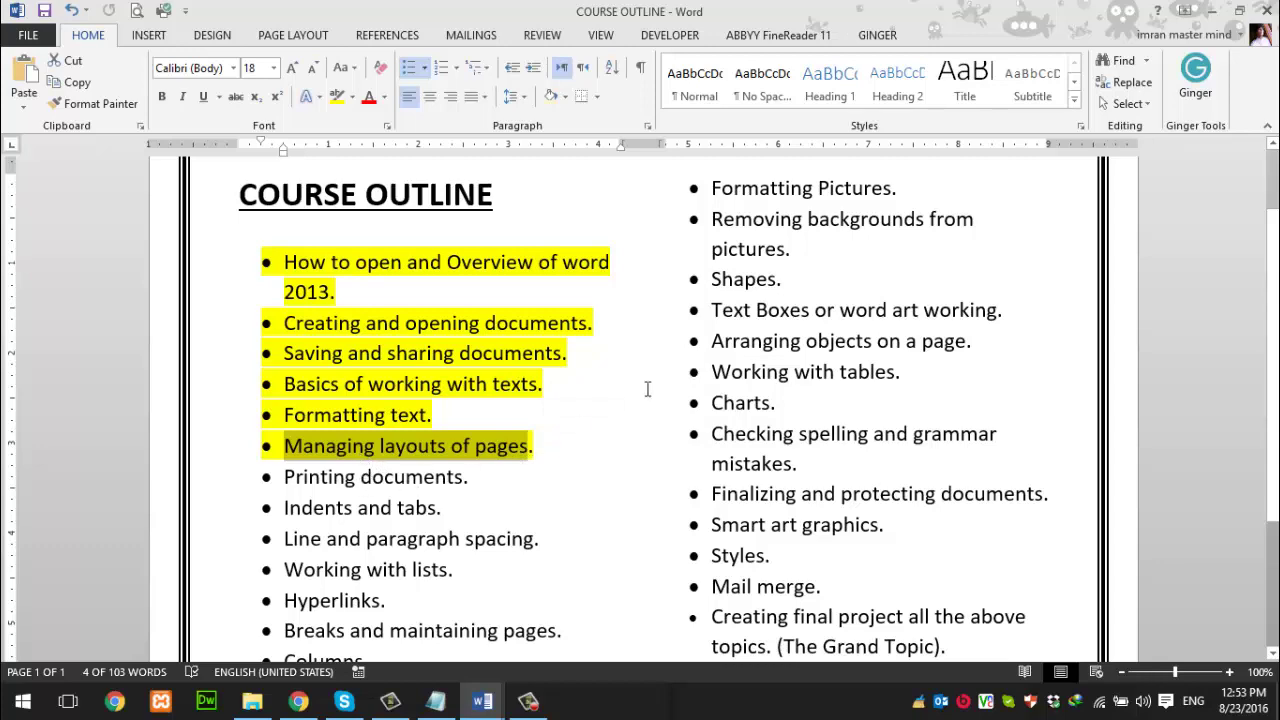
left_click(1211, 11)
mouse_move(482, 701)
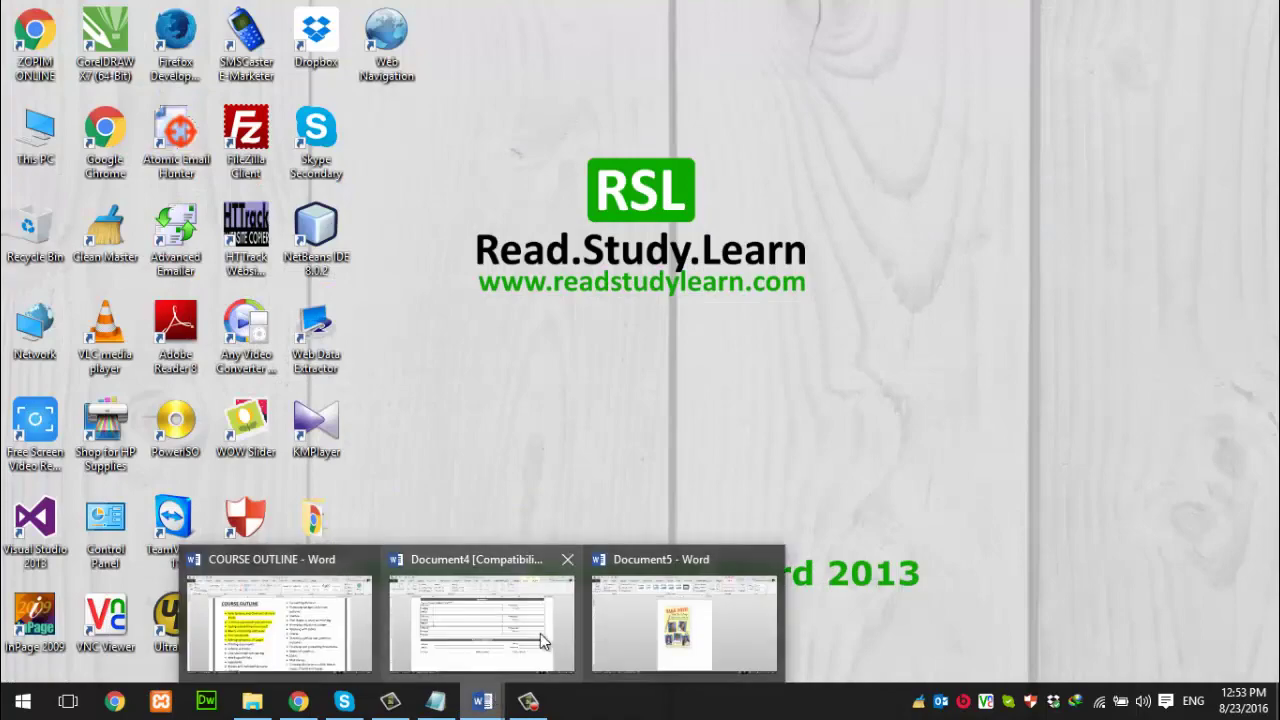
Bring up the Document4 Employment Application and look through both of its pages
left_click(540, 633)
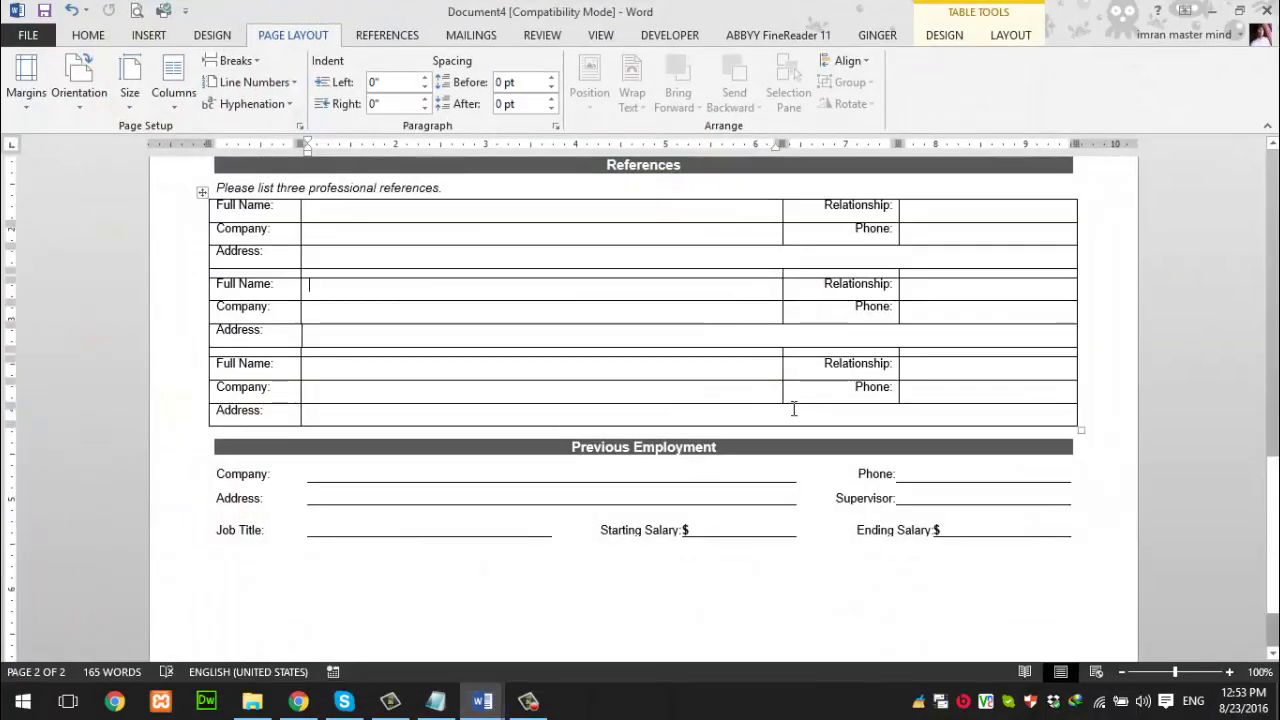
scroll(794, 406, "up", 1)
scroll(737, 380, "up", 5)
scroll(740, 384, "up", 8)
scroll(740, 384, "up", 4)
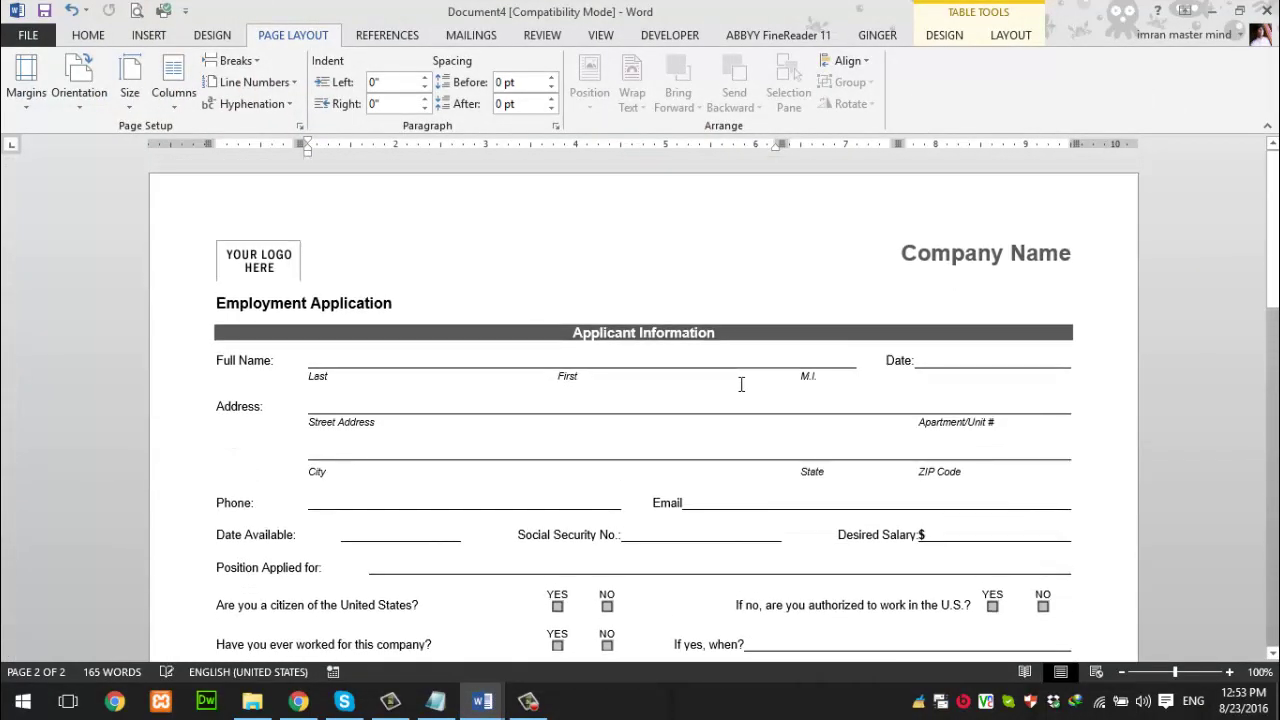
scroll(745, 378, "down", 10)
scroll(750, 378, "down", 5)
scroll(751, 381, "down", 4)
scroll(751, 381, "up", 4)
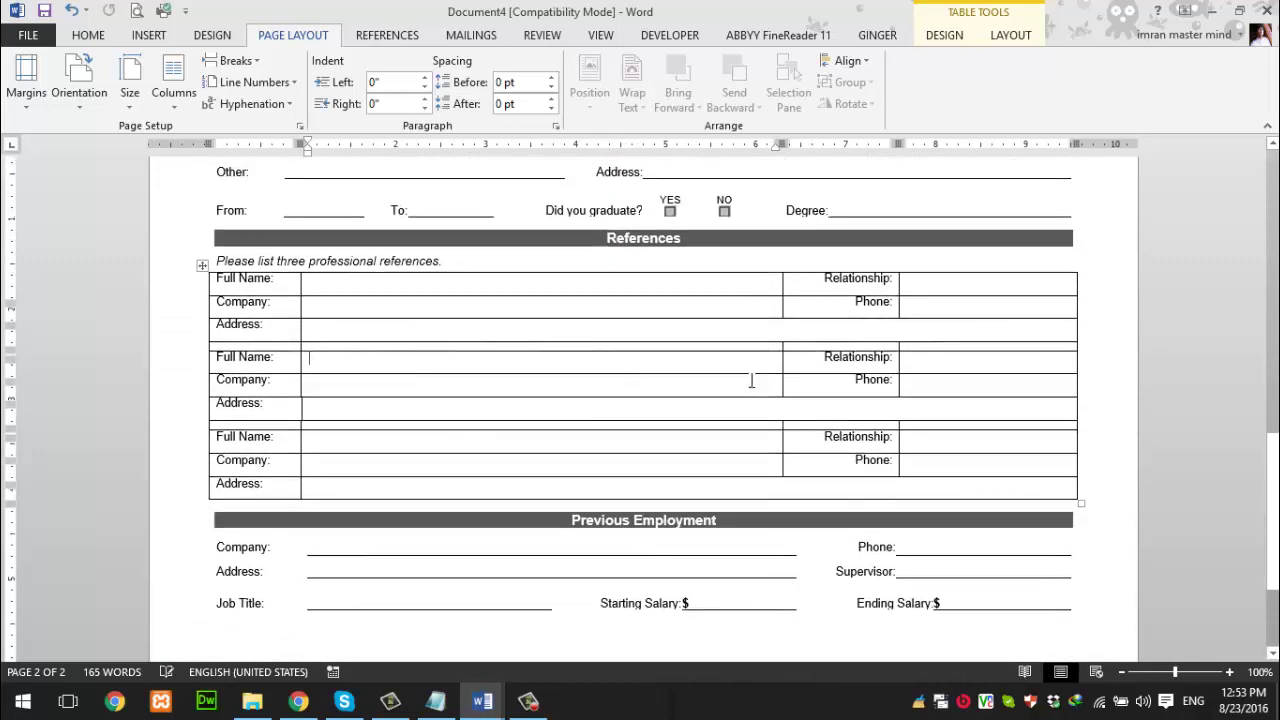
scroll(751, 381, "up", 7)
scroll(750, 380, "up", 7)
scroll(750, 380, "up", 4)
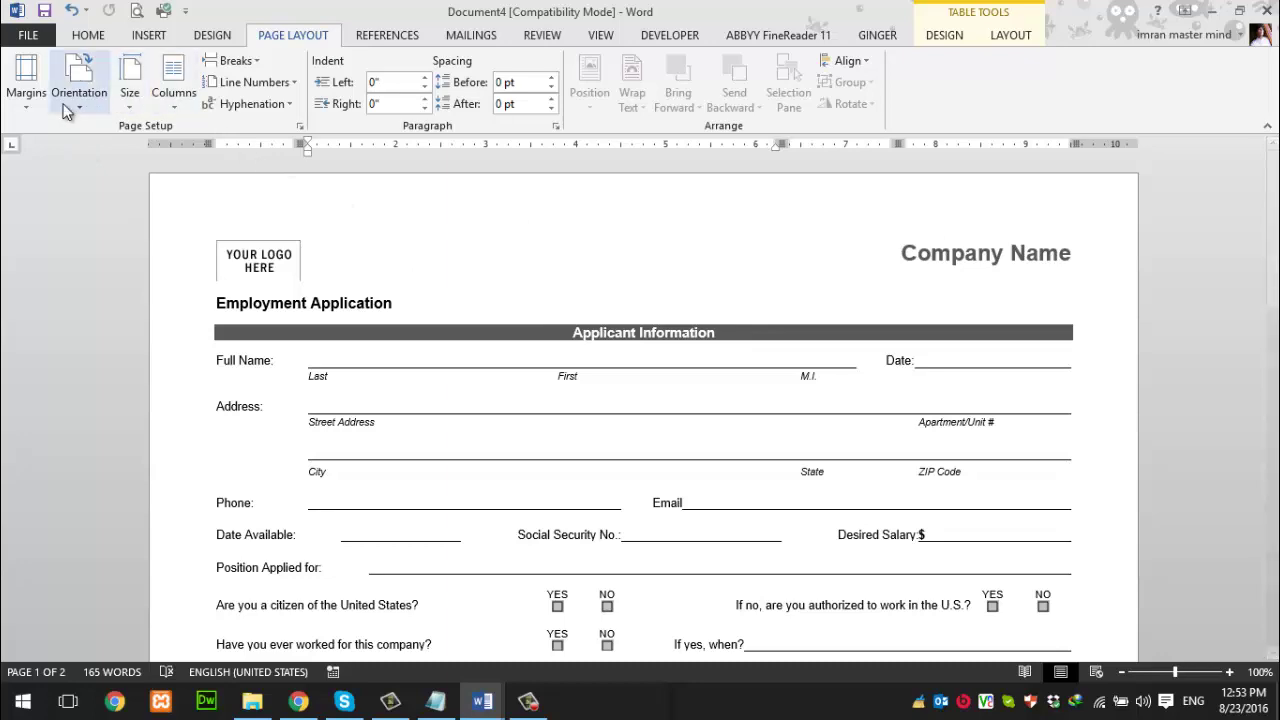
scroll(857, 266, "down", 3)
scroll(857, 263, "down", 6)
scroll(936, 357, "down", 7)
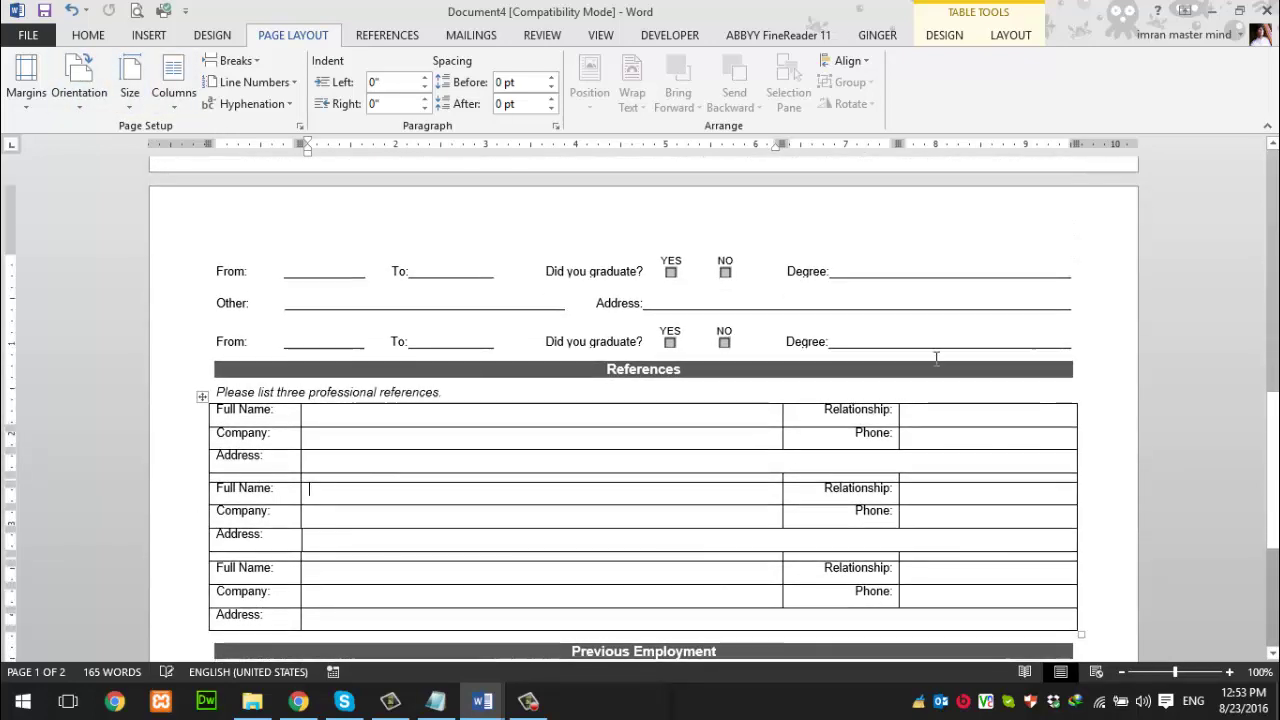
scroll(938, 357, "down", 2)
scroll(940, 355, "down", 3)
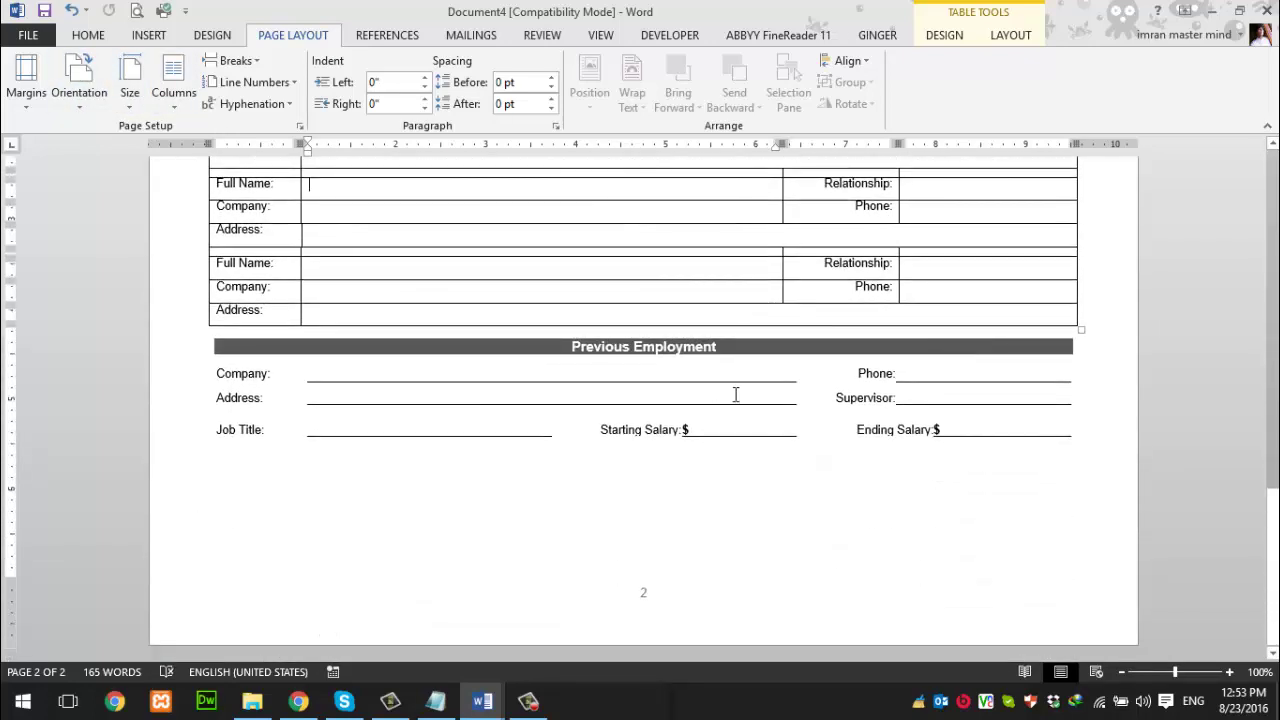
scroll(289, 313, "up", 4)
scroll(289, 313, "up", 3)
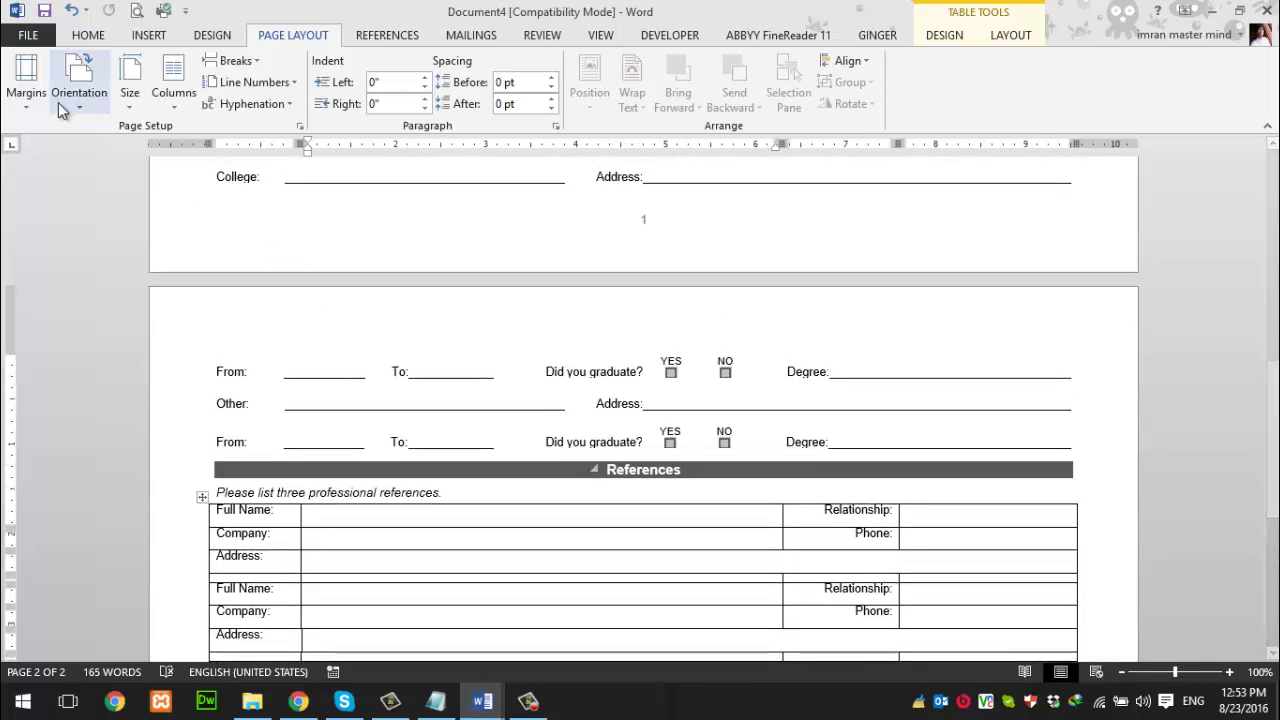
Set the Employment Application pages to Portrait orientation from the Page Layout tab
left_click(100, 36)
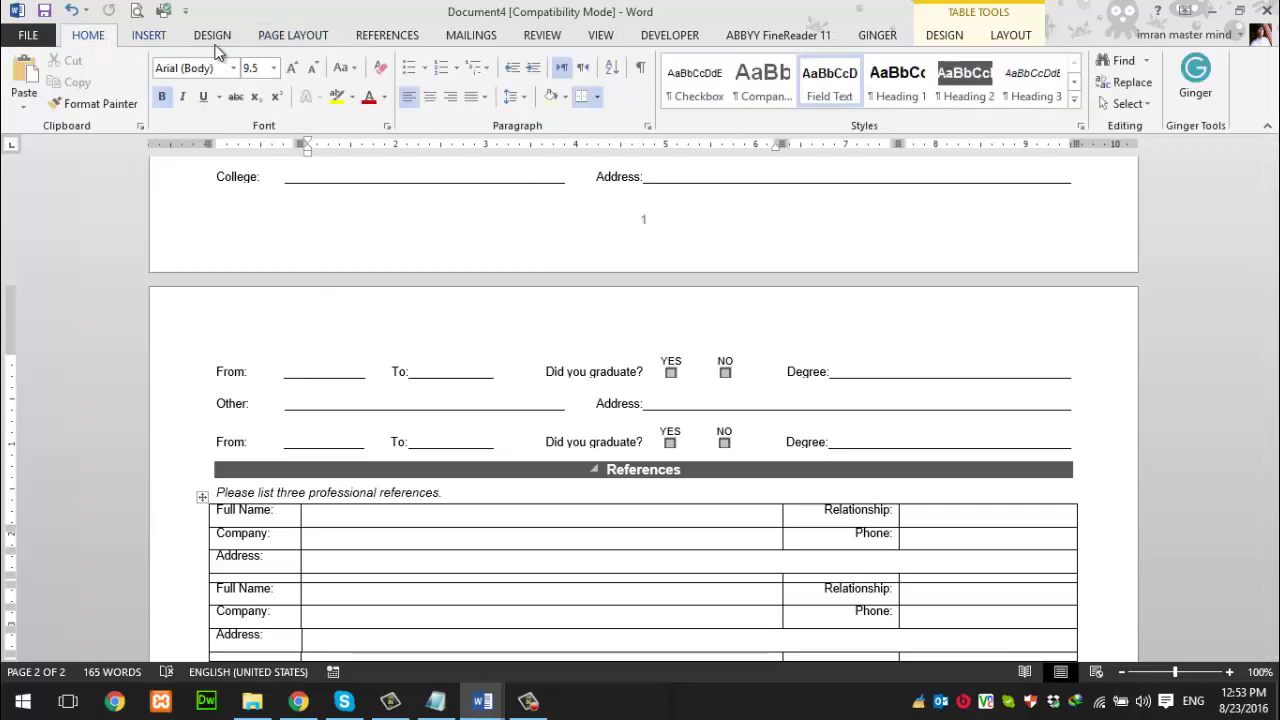
left_click(310, 44)
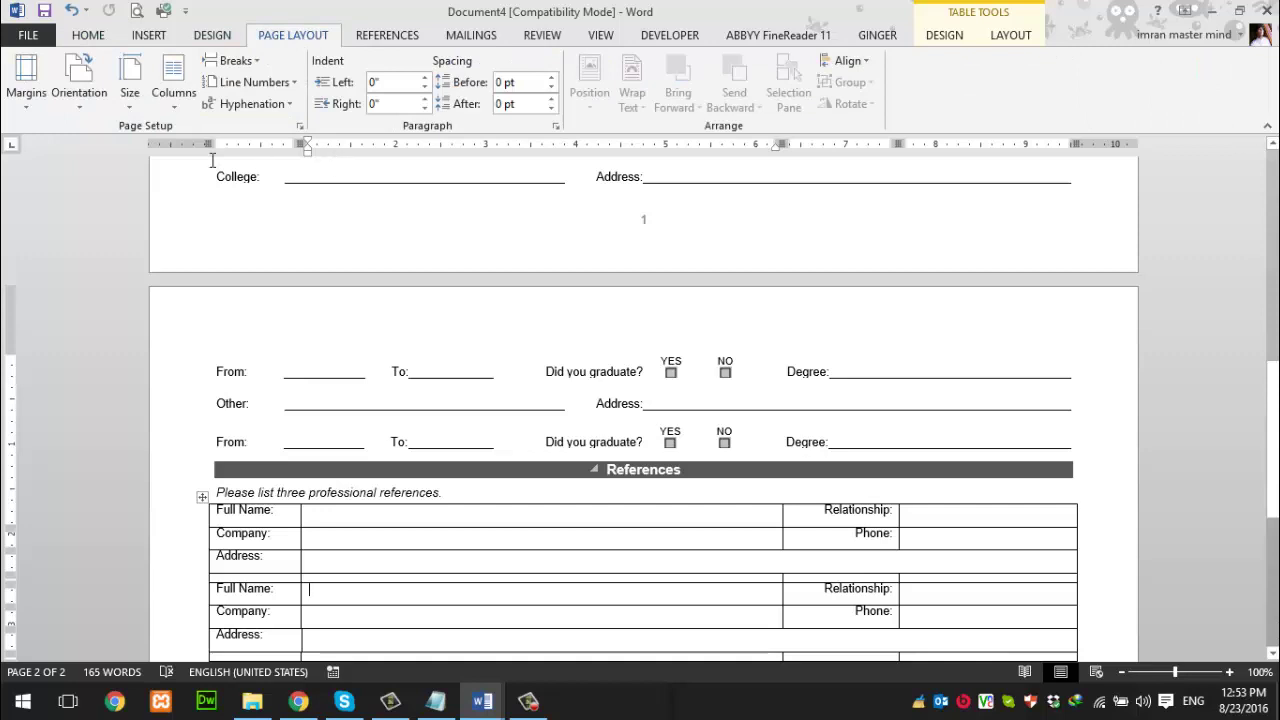
left_click(84, 101)
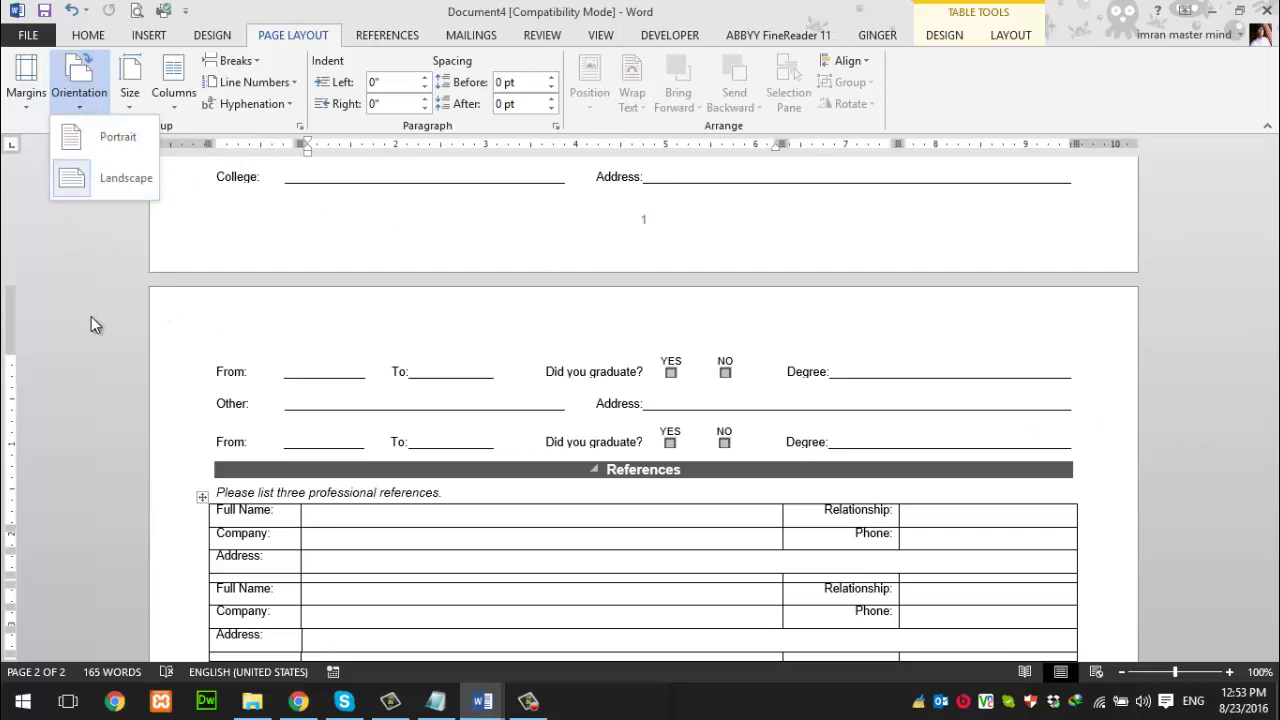
left_click(115, 144)
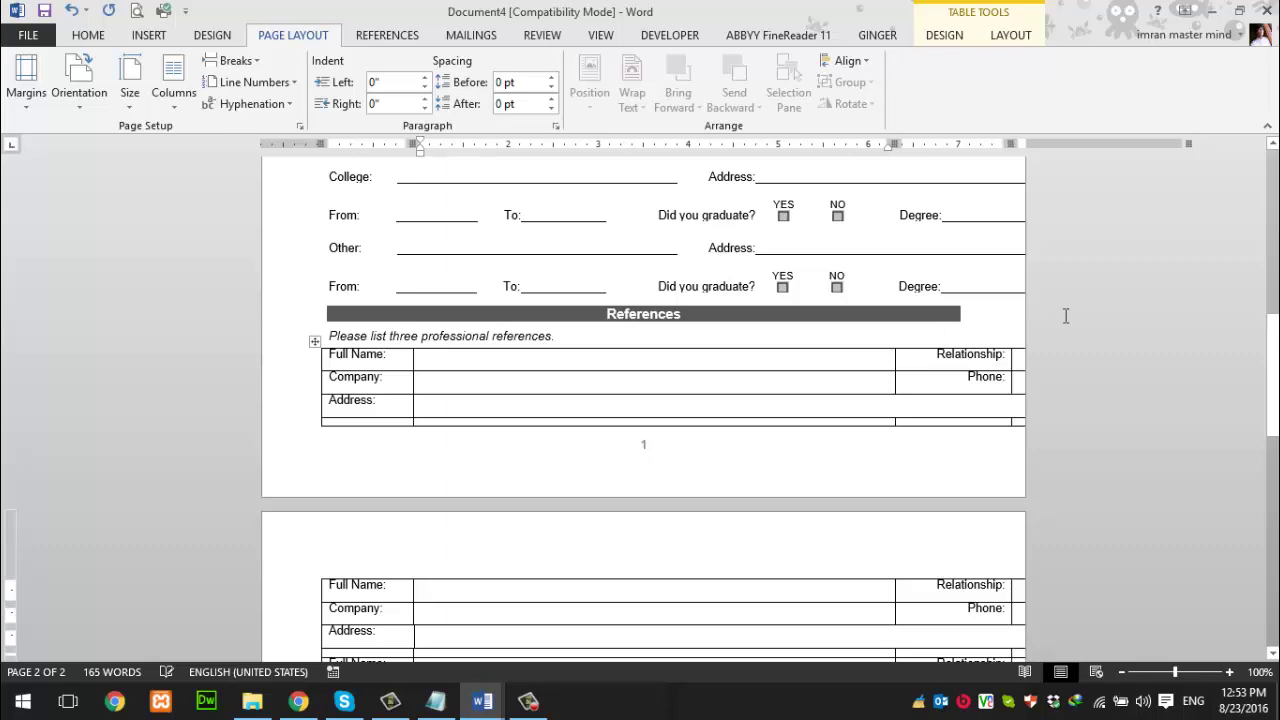
Scroll through the reflowed portrait form to check how its tables break across pages
scroll(855, 252, "down", 2)
scroll(855, 252, "down", 2)
scroll(855, 254, "up", 4)
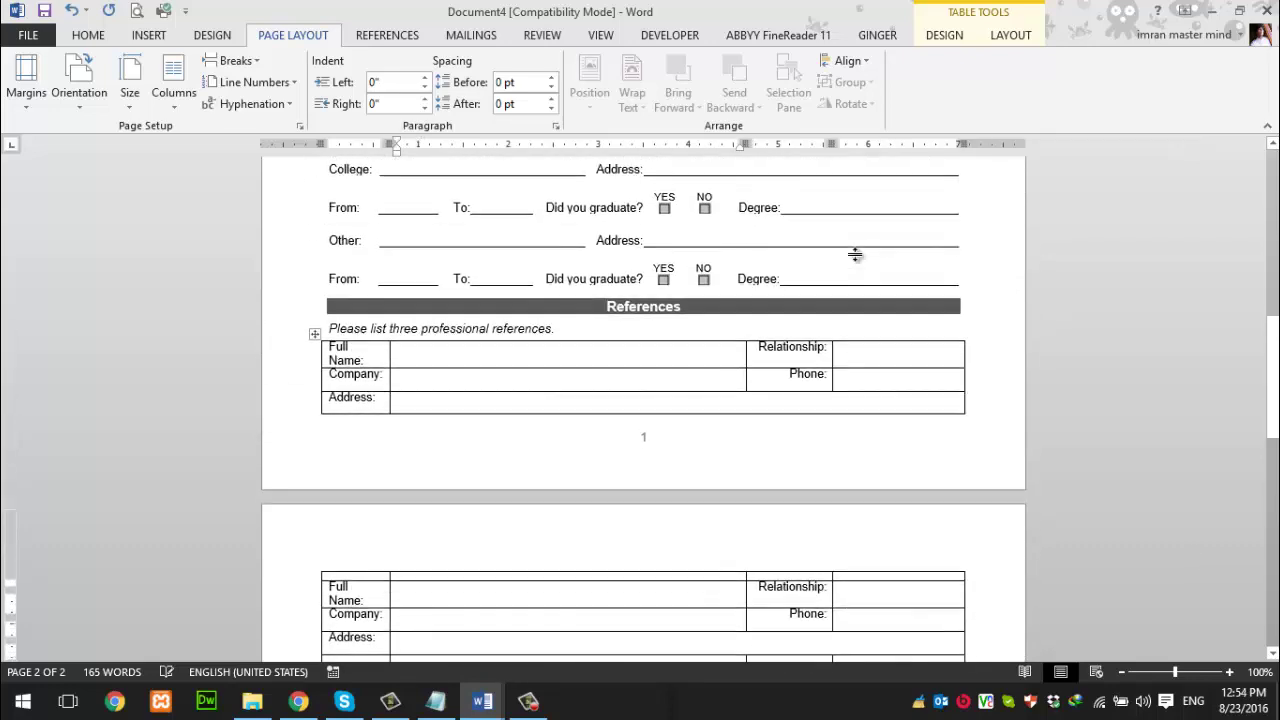
scroll(948, 449, "up", 3)
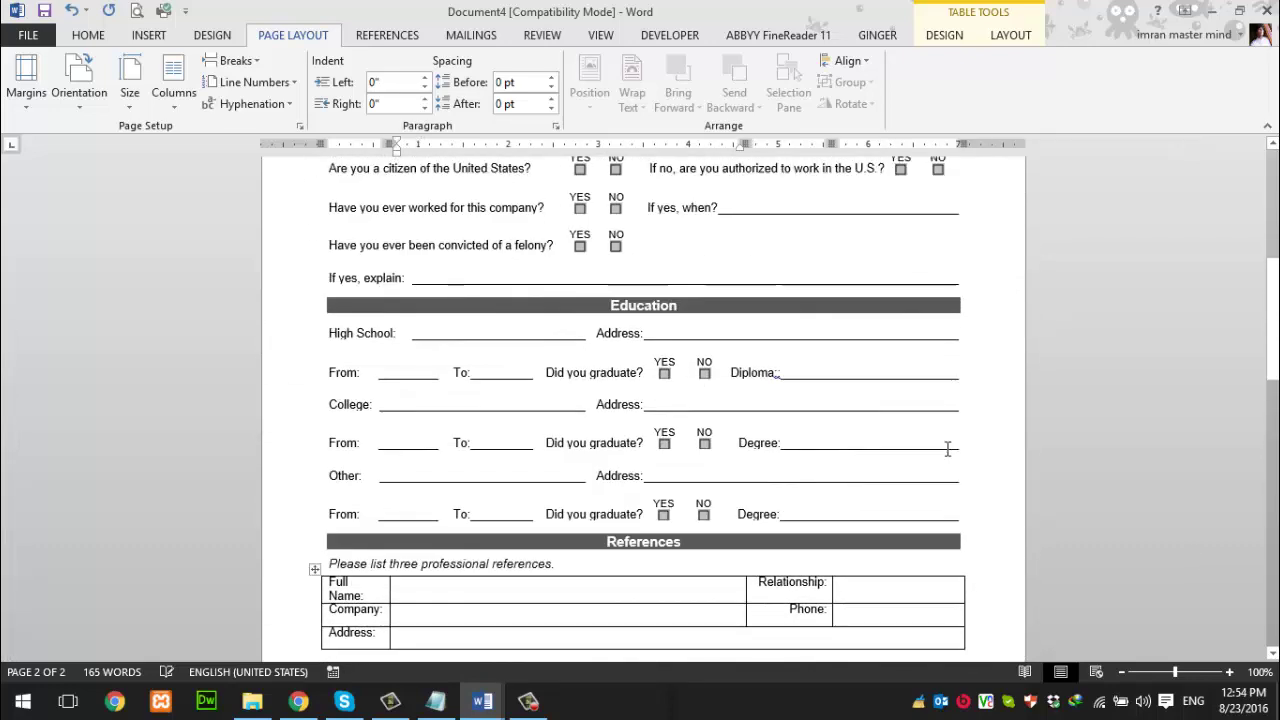
scroll(948, 449, "up", 5)
scroll(948, 449, "up", 1)
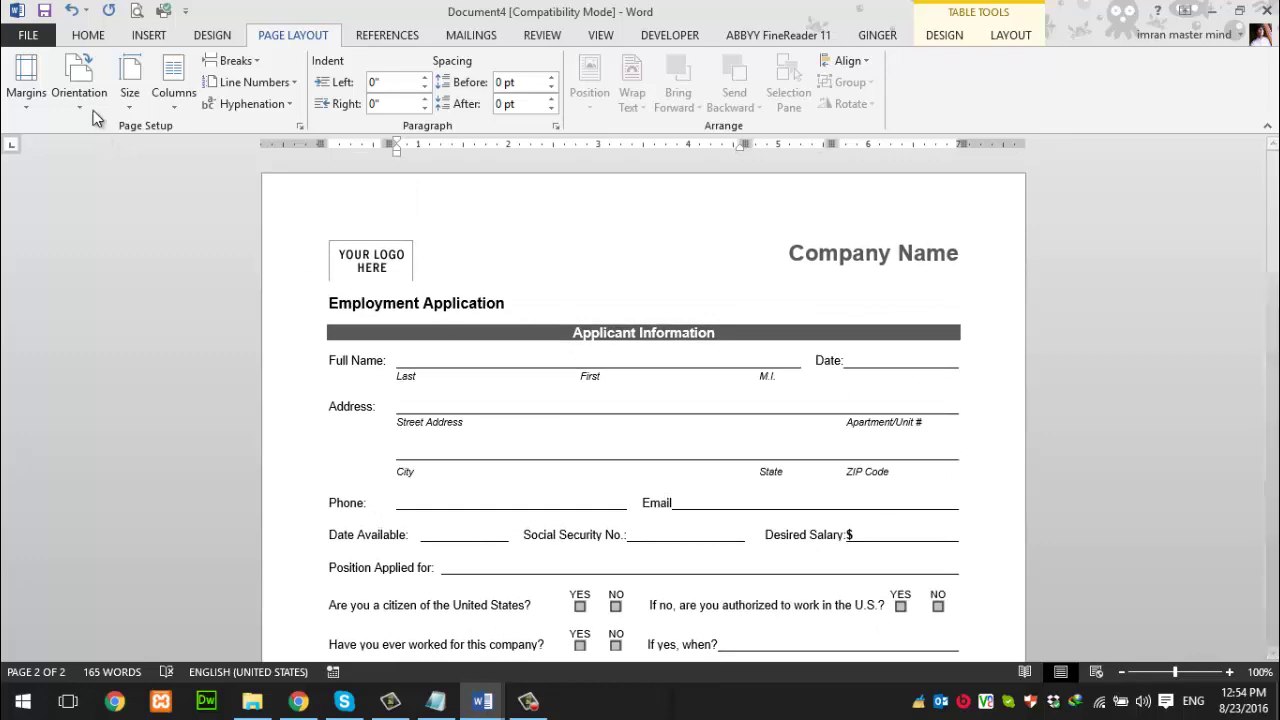
scroll(680, 375, "down", 2)
scroll(680, 375, "down", 6)
scroll(680, 375, "down", 6)
scroll(680, 375, "down", 3)
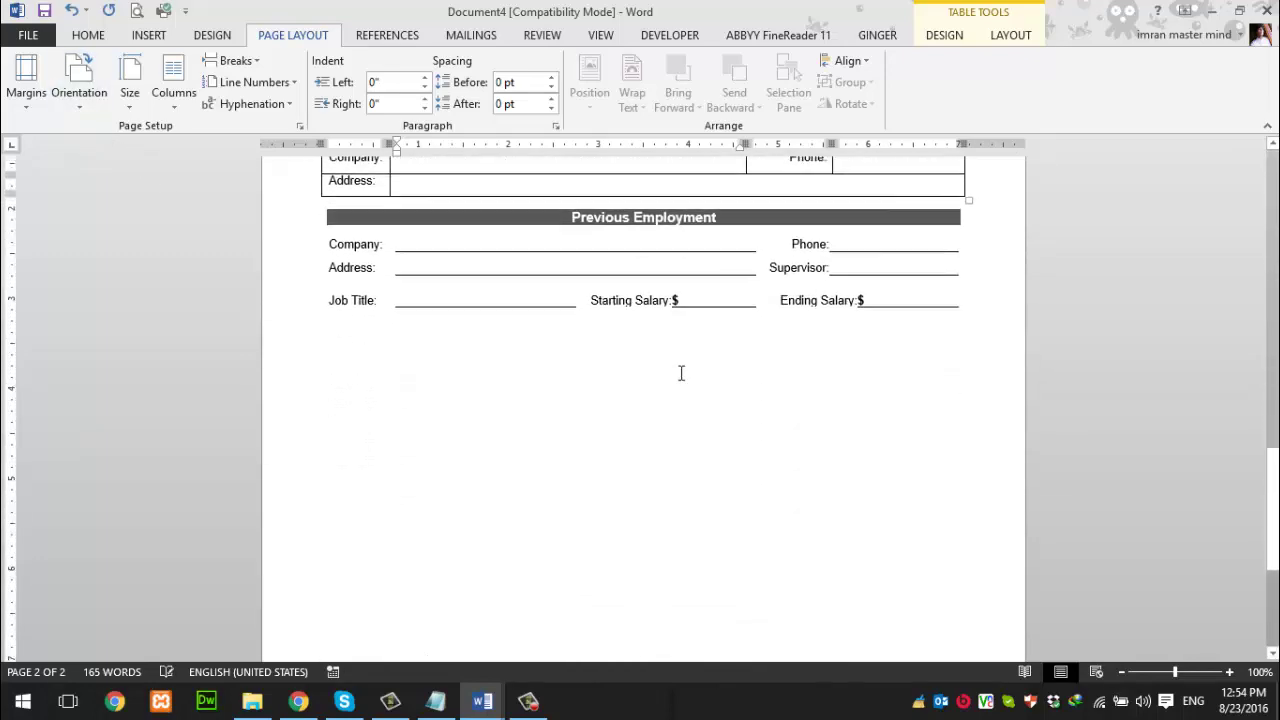
scroll(680, 375, "up", 6)
scroll(680, 375, "up", 3)
scroll(679, 375, "up", 4)
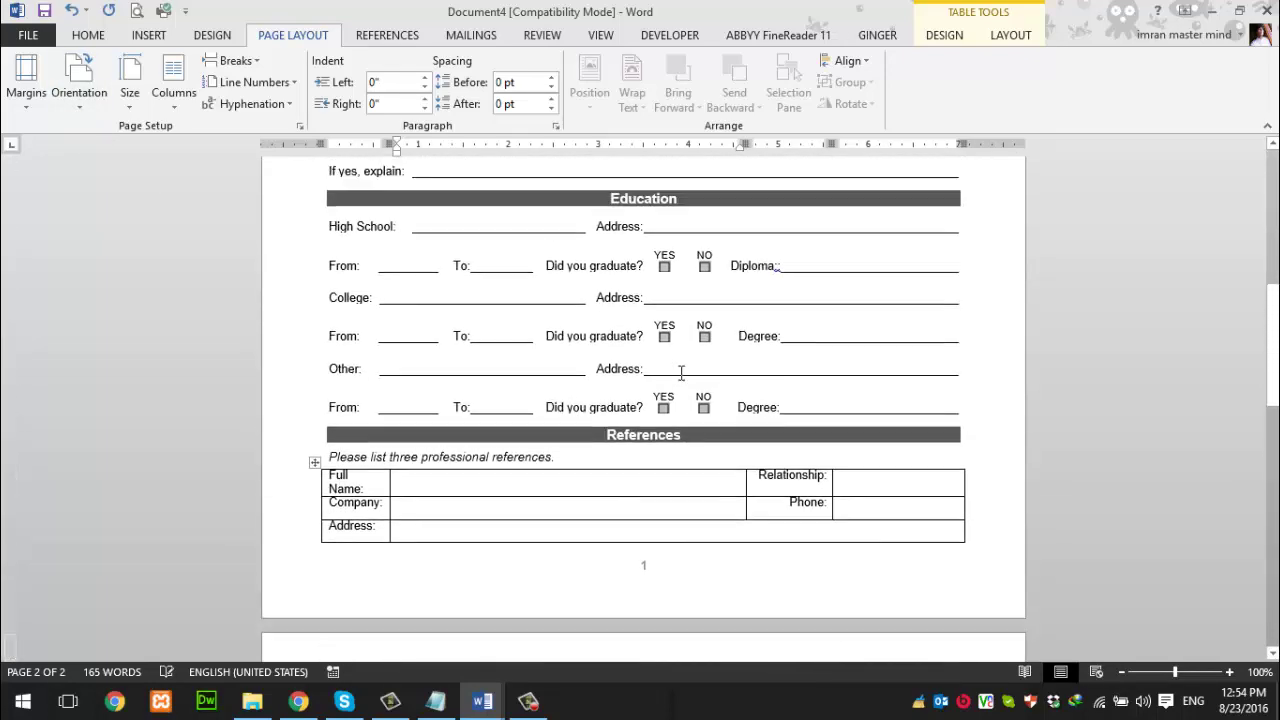
scroll(680, 371, "down", 5)
scroll(680, 371, "down", 5)
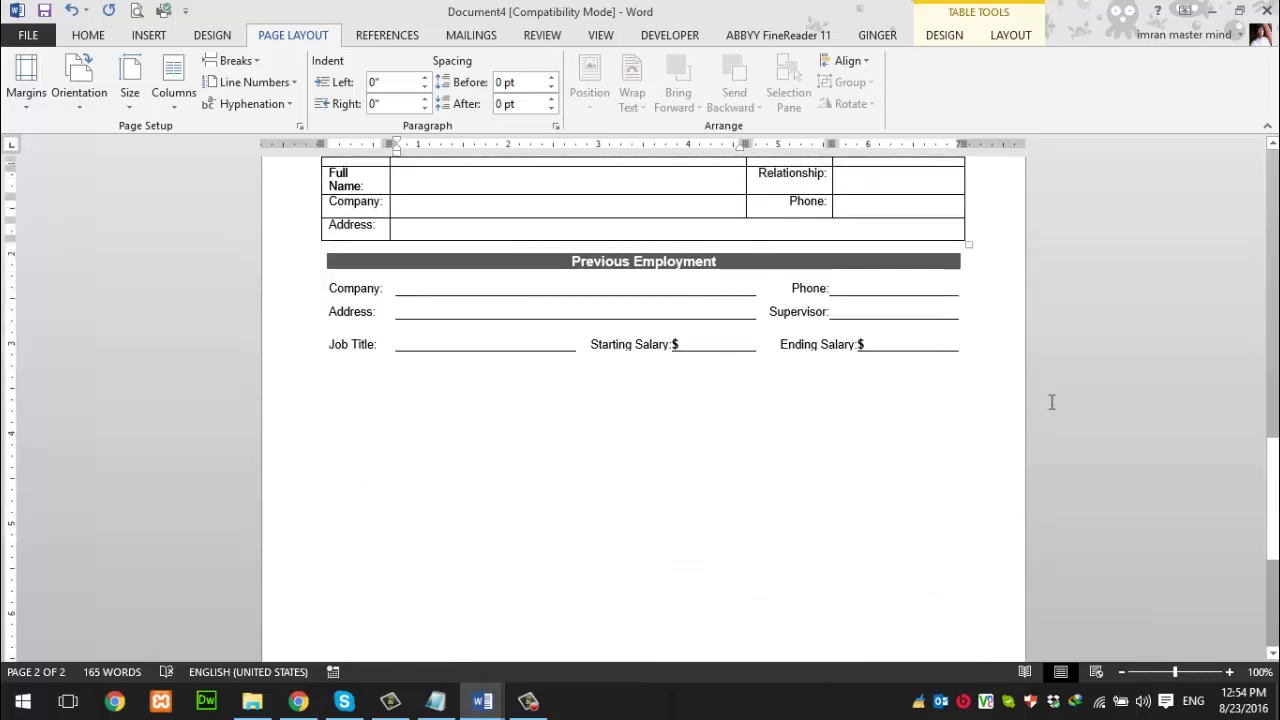
scroll(997, 438, "up", 4)
scroll(997, 438, "up", 6)
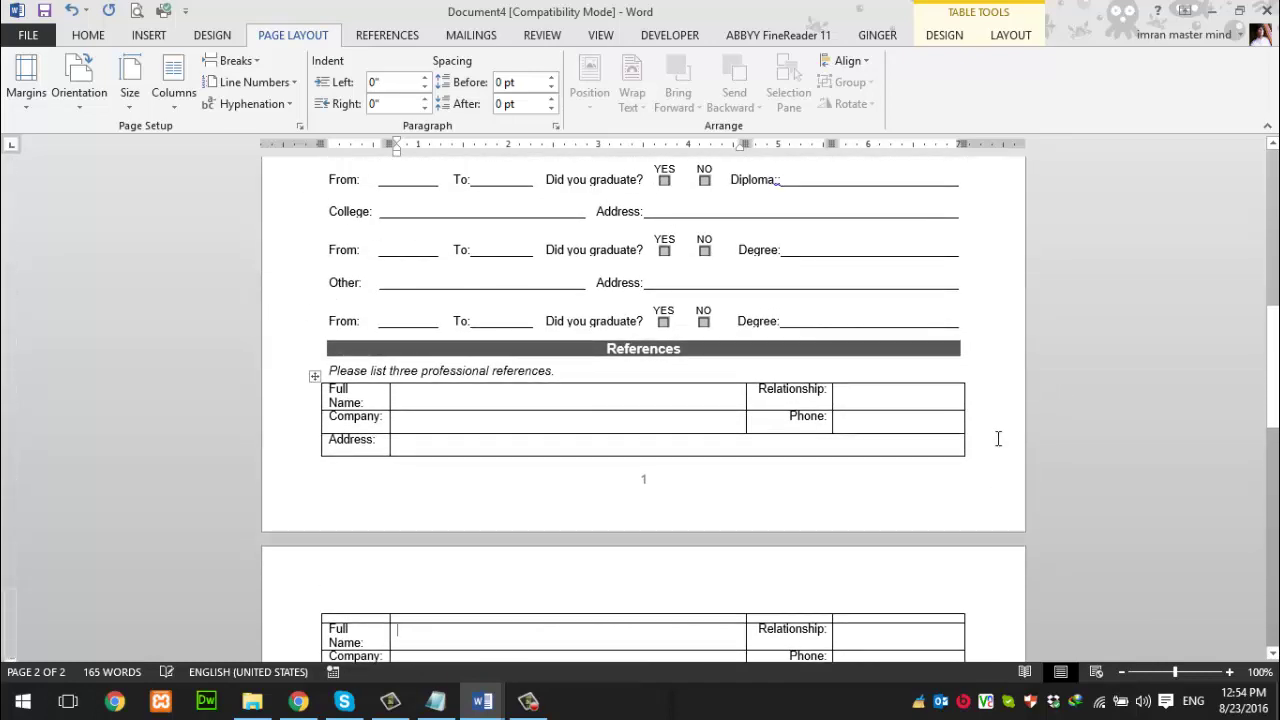
scroll(997, 438, "up", 4)
scroll(997, 436, "up", 2)
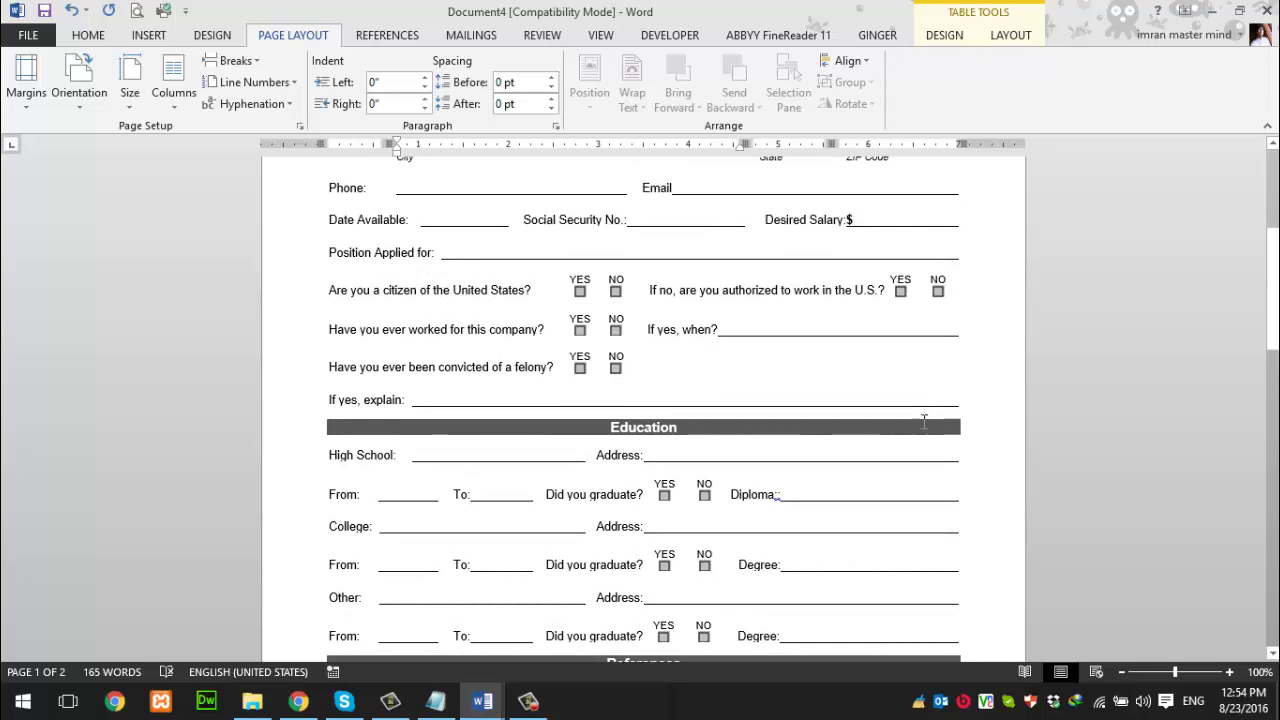
scroll(843, 316, "up", 1)
scroll(843, 316, "up", 5)
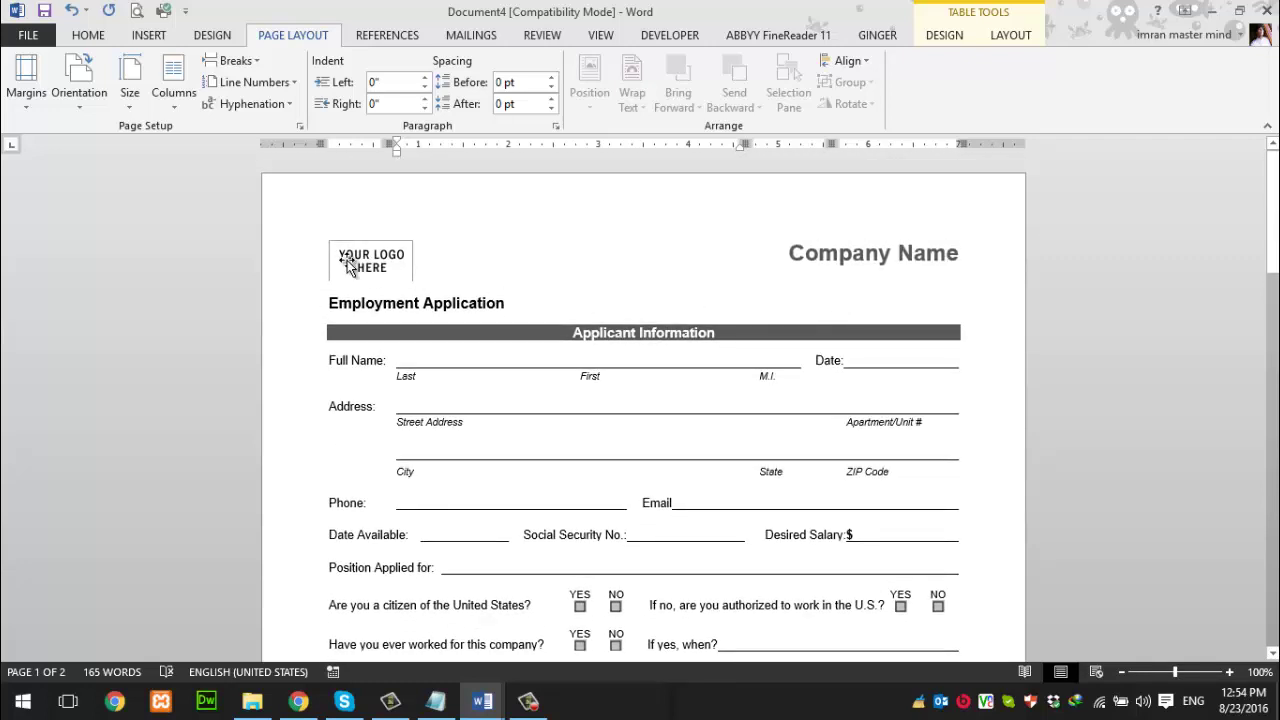
scroll(587, 321, "down", 4)
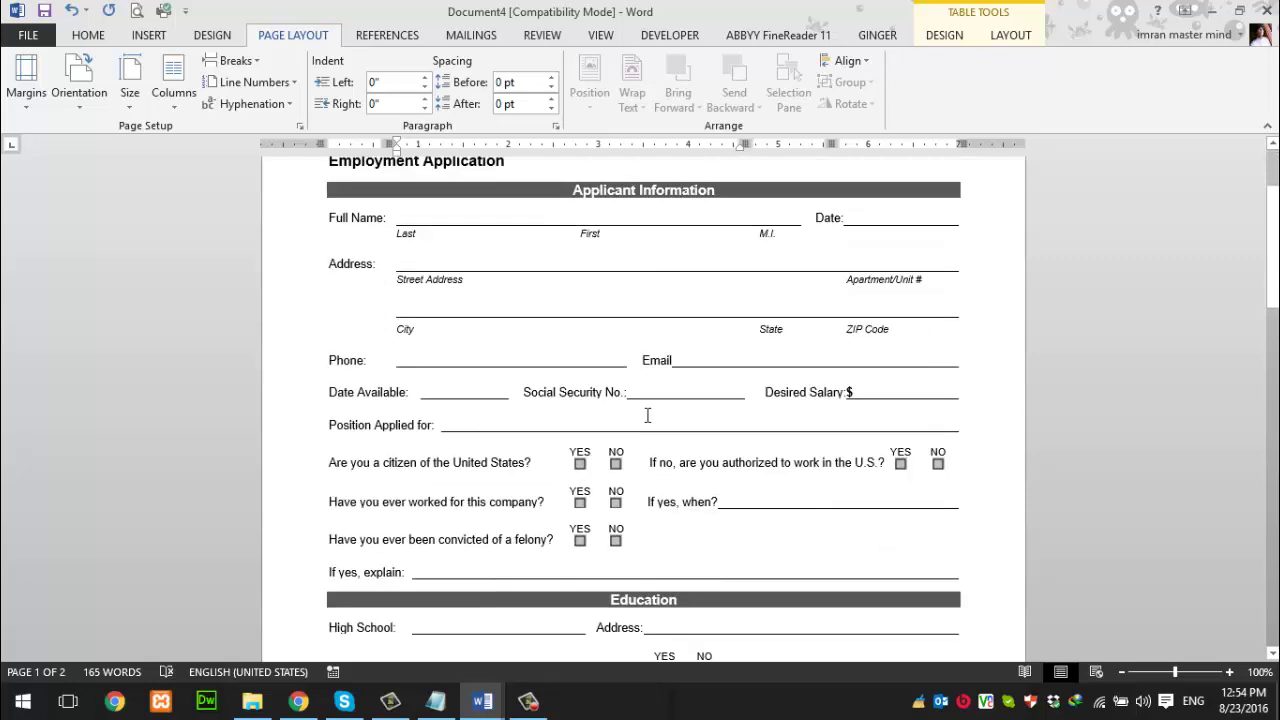
scroll(357, 289, "down", 1)
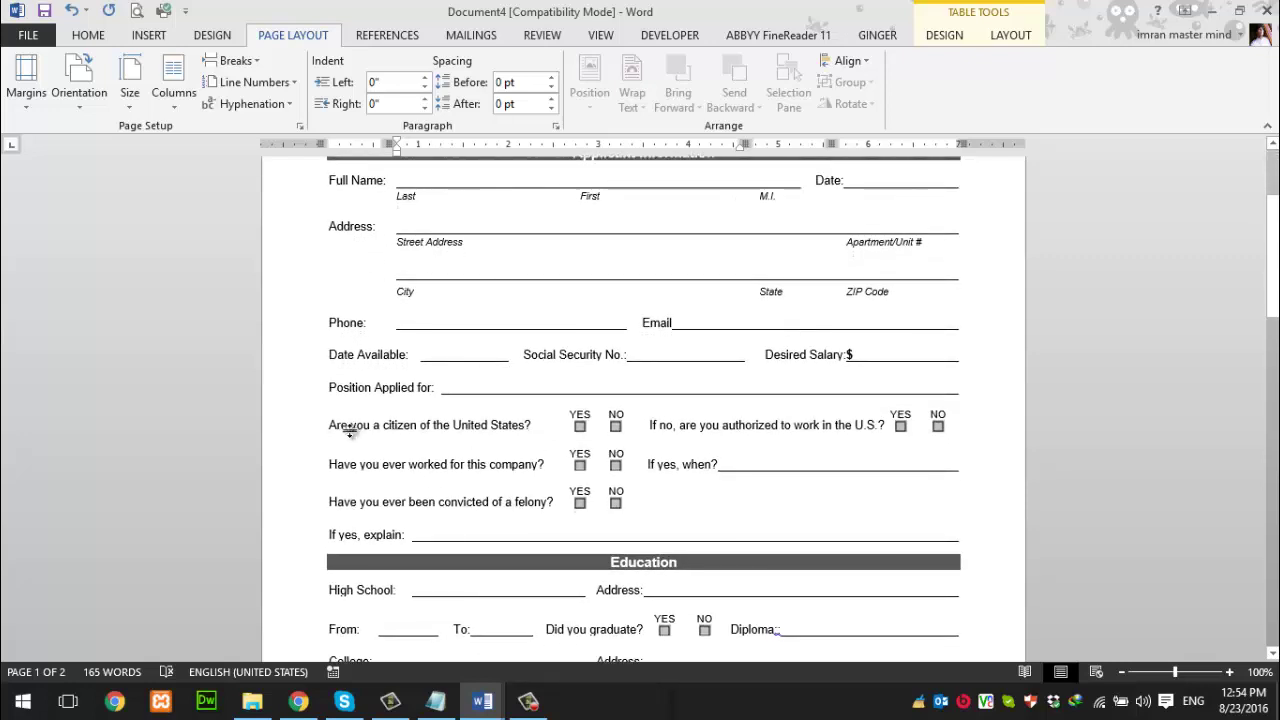
Drag the References table's top border up to collapse the thin empty row on page 2
left_click_drag(443, 414, 443, 410)
scroll(834, 414, "down", 5)
scroll(834, 414, "down", 3)
scroll(834, 414, "down", 1)
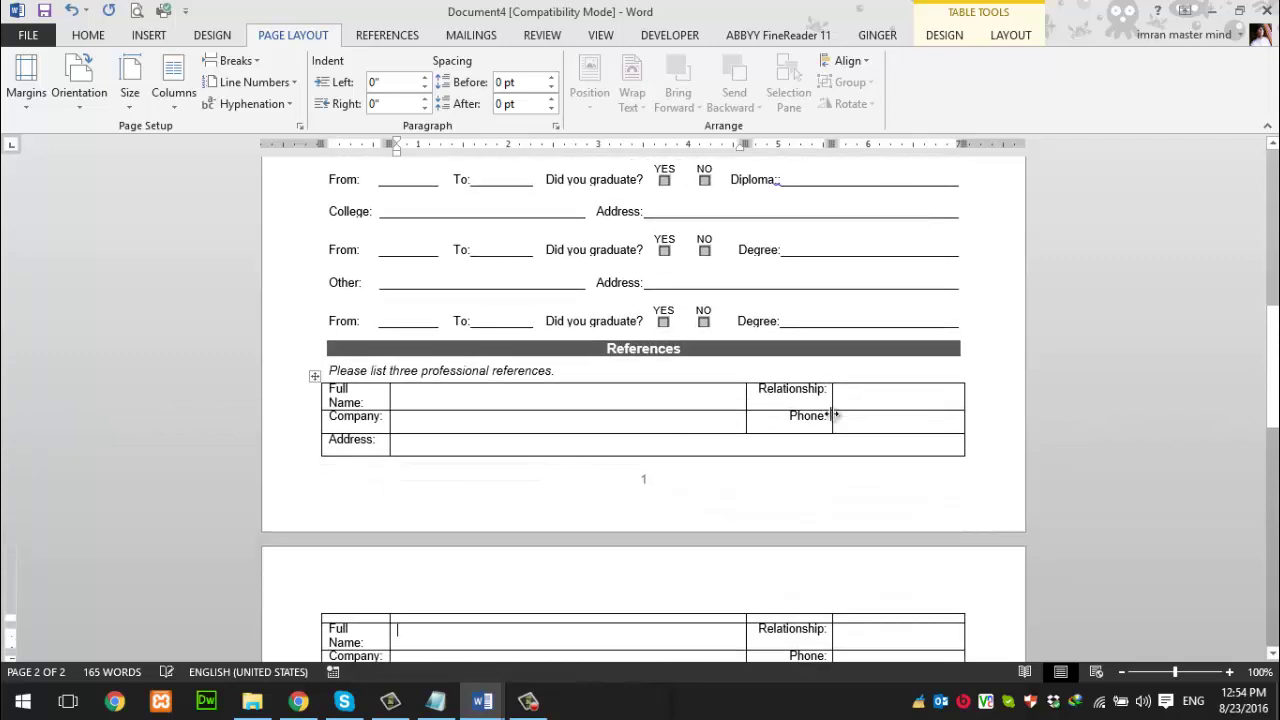
scroll(832, 414, "down", 5)
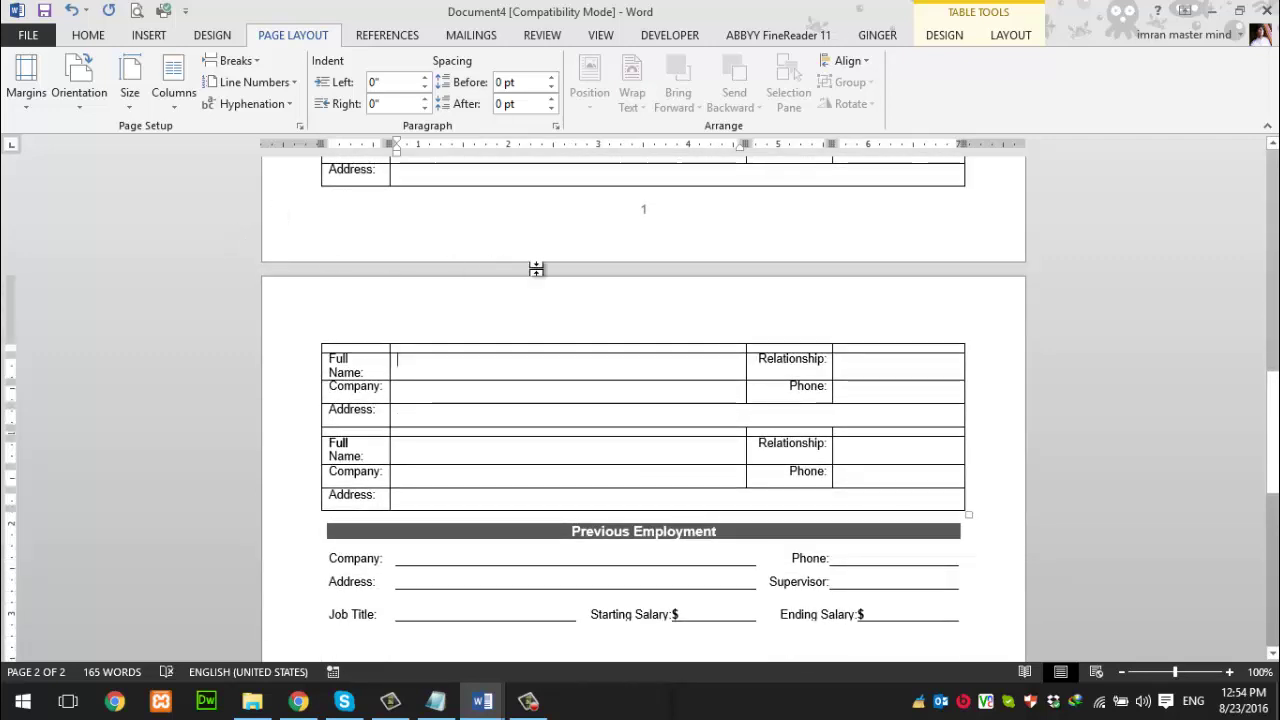
scroll(908, 271, "down", 1)
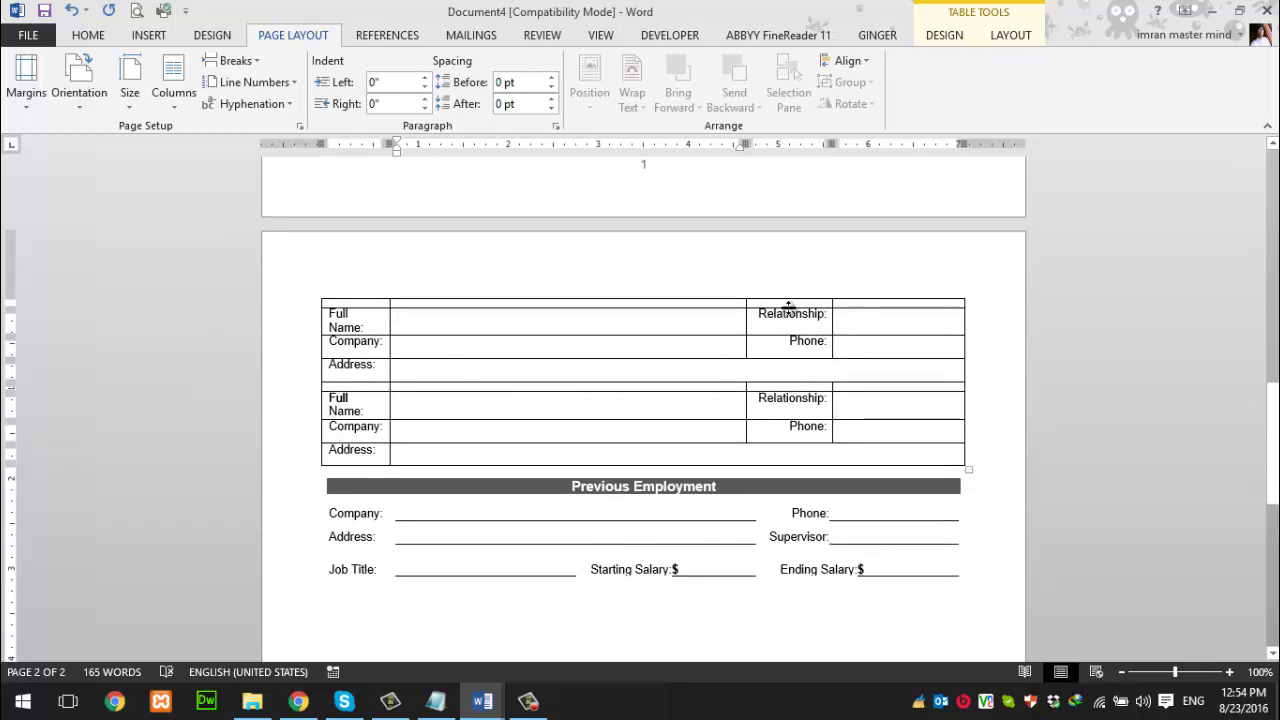
left_click_drag(788, 307, 788, 299)
key("shift+Tab")
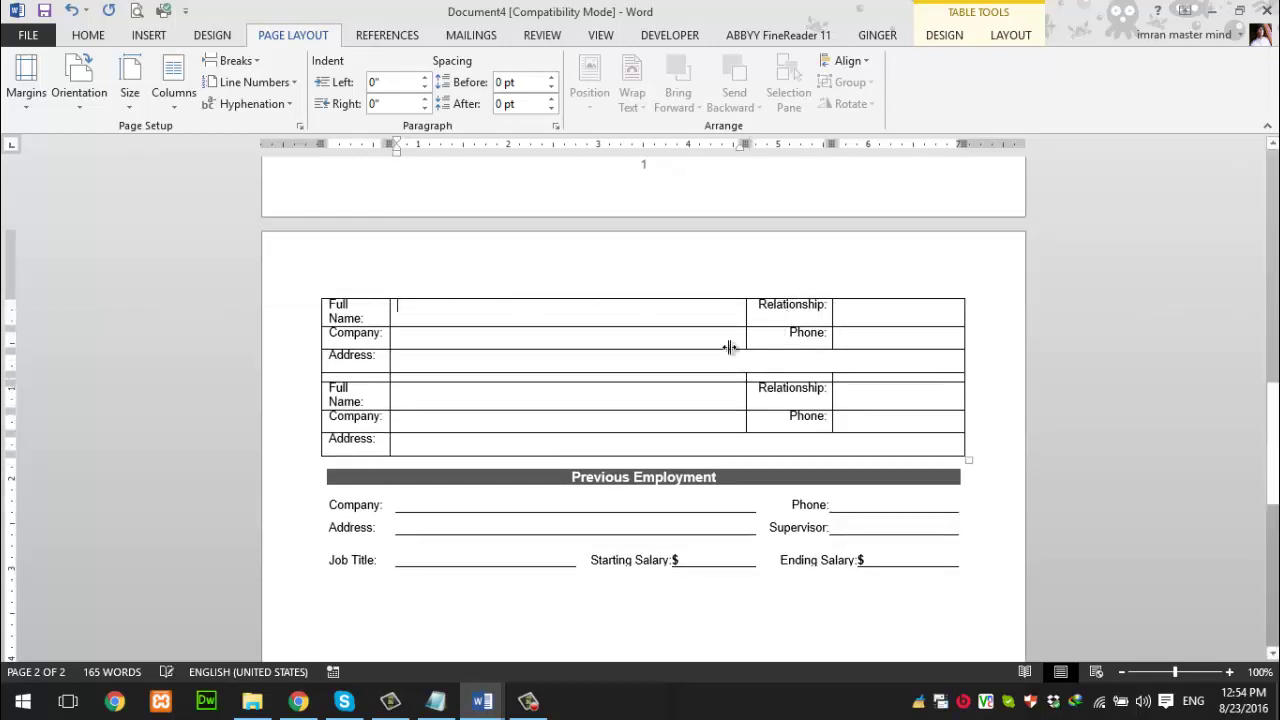
Change the paper size to Legal (8.5" x 14")
left_click(130, 80)
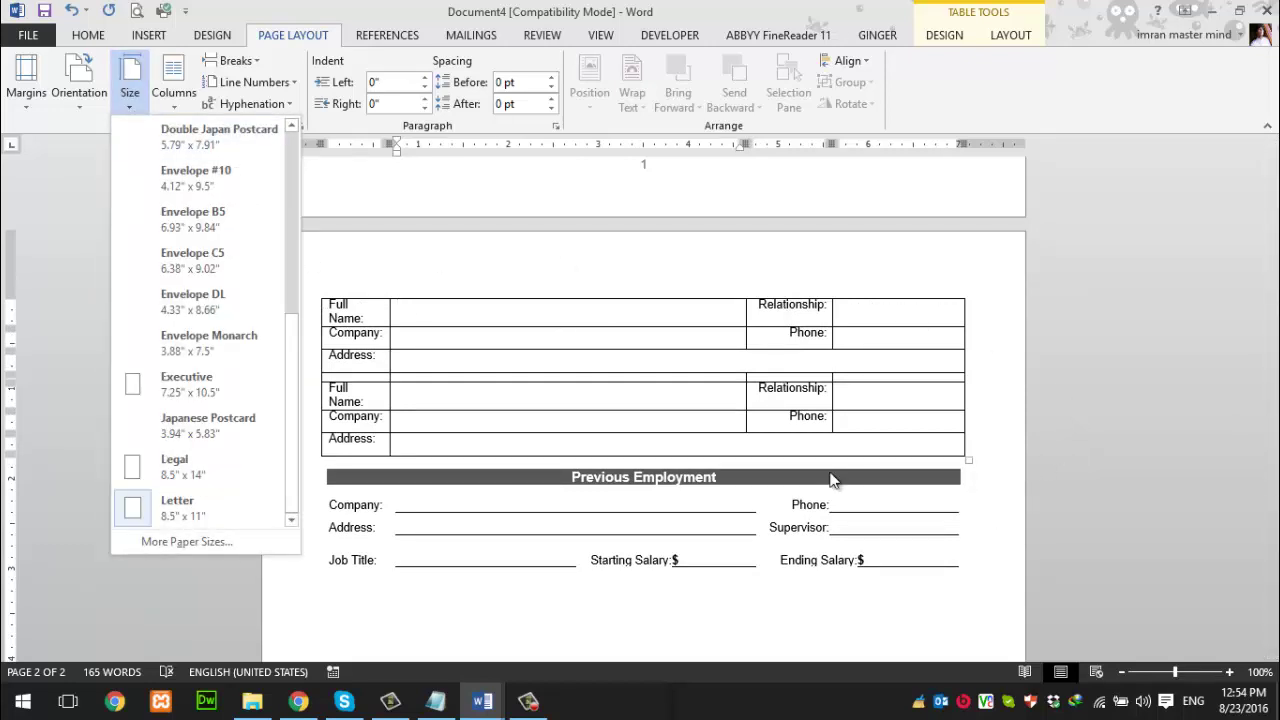
left_click(128, 105)
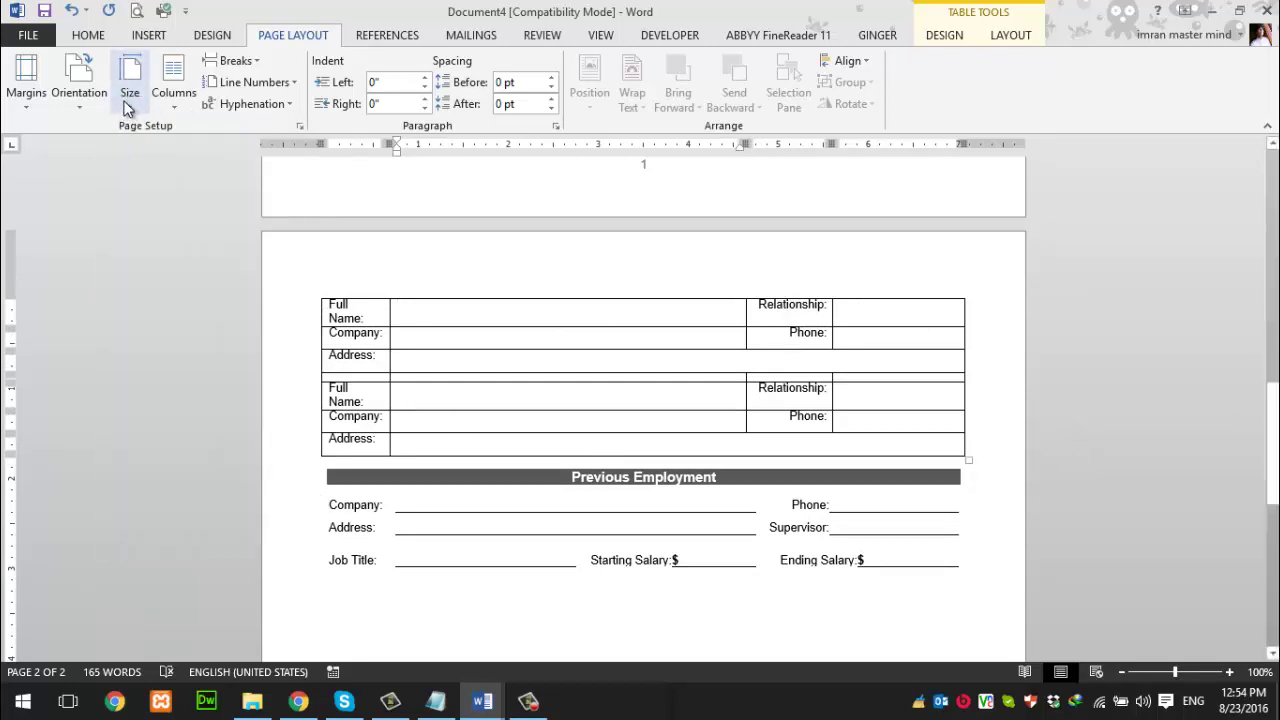
left_click(128, 108)
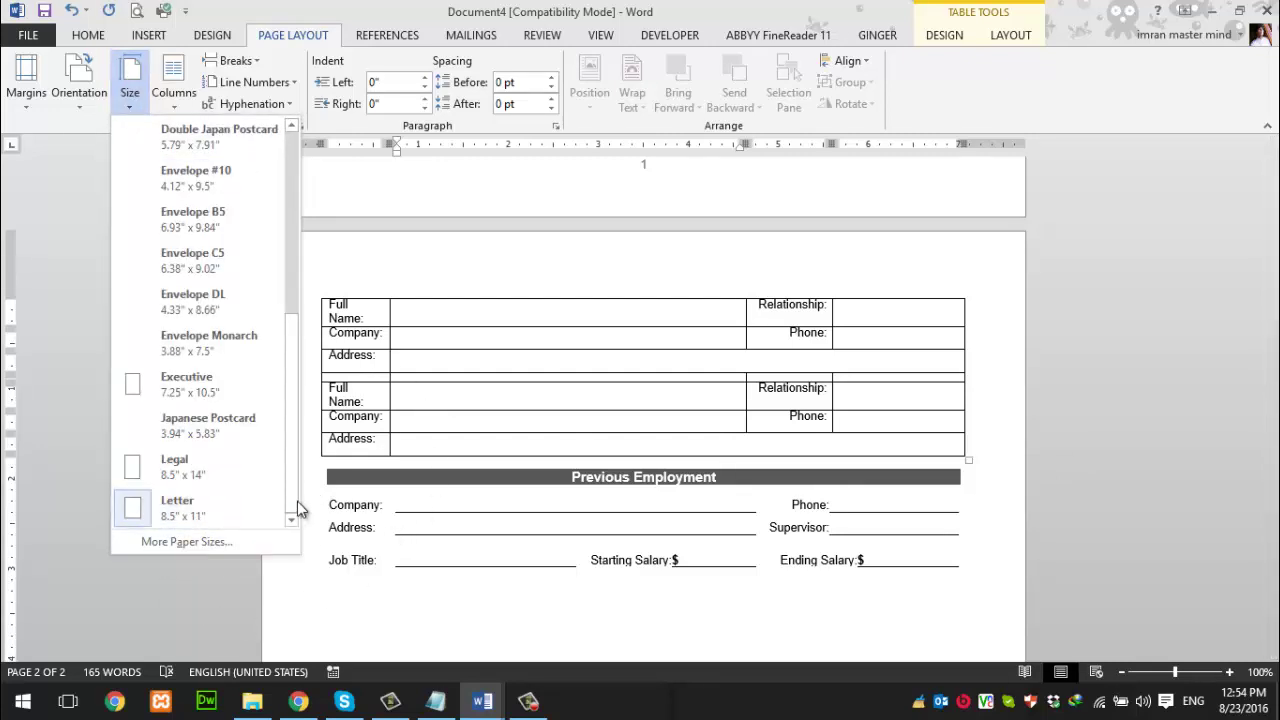
left_click_drag(298, 508, 295, 545)
left_click(159, 471)
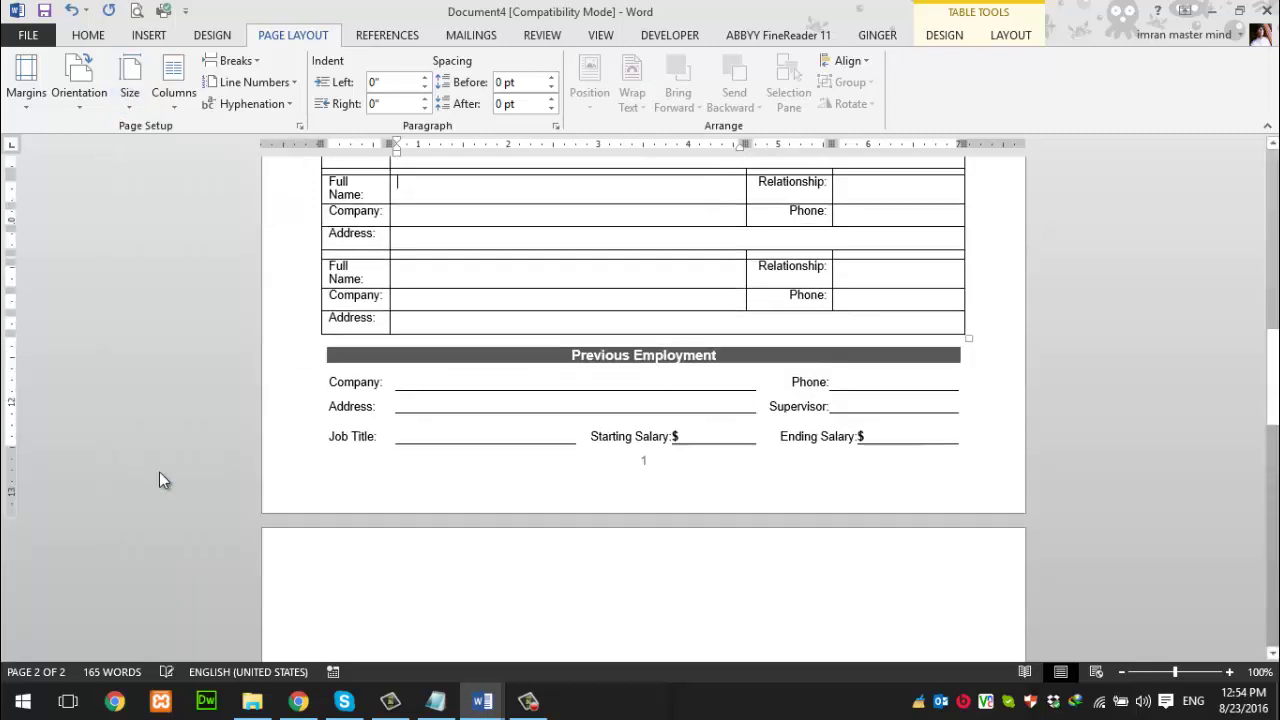
scroll(576, 497, "down", 5)
scroll(576, 497, "down", 3)
scroll(575, 497, "down", 3)
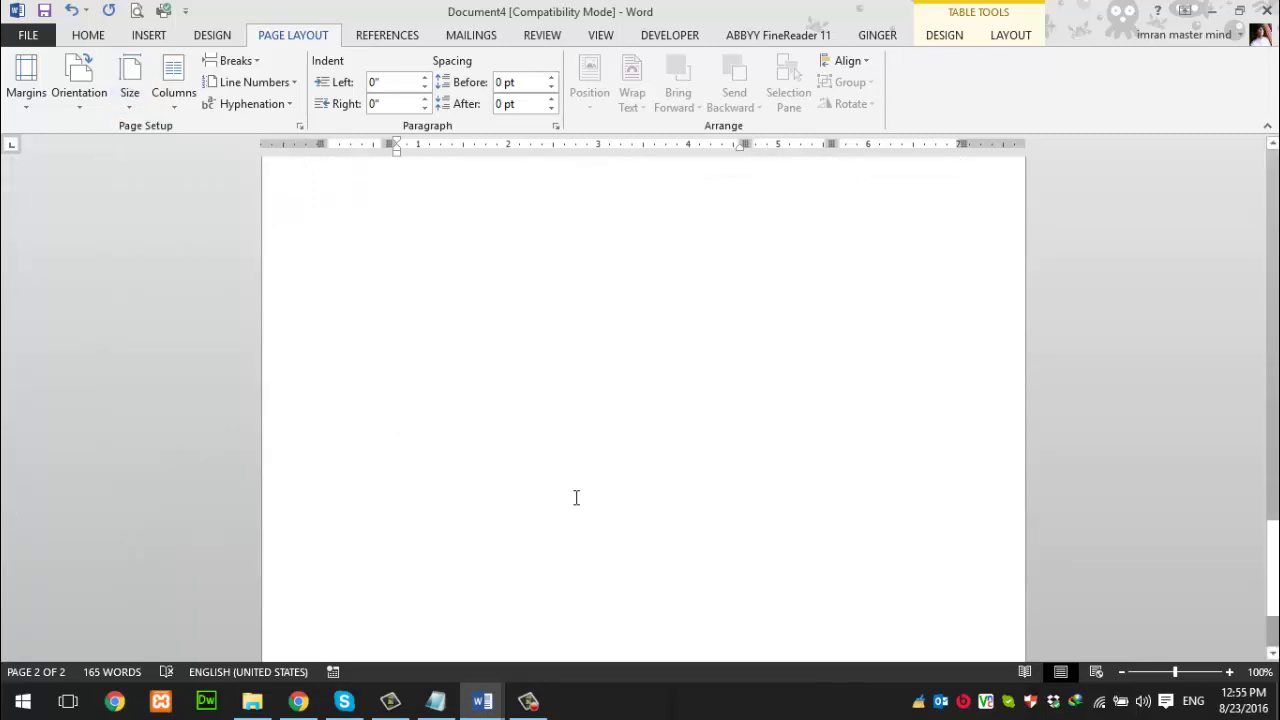
scroll(578, 502, "up", 3)
scroll(585, 509, "up", 4)
scroll(589, 511, "up", 3)
left_click(546, 535)
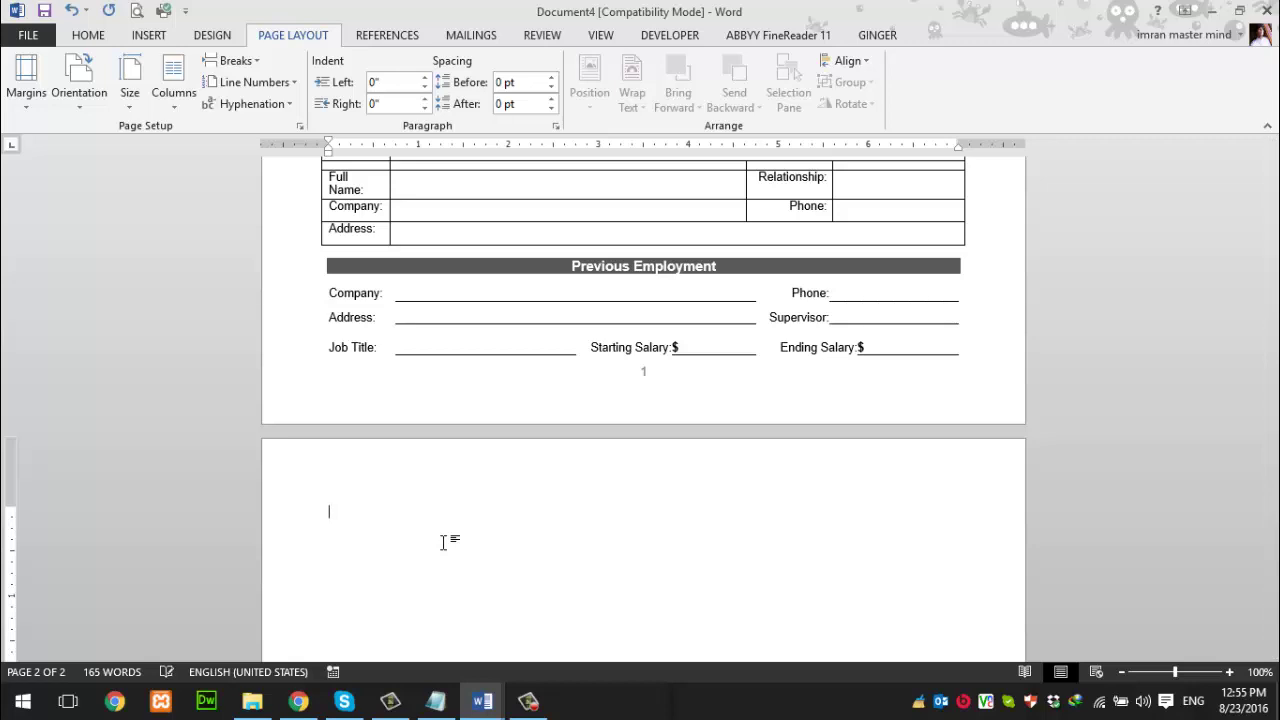
scroll(623, 469, "up", 3)
left_click(986, 531)
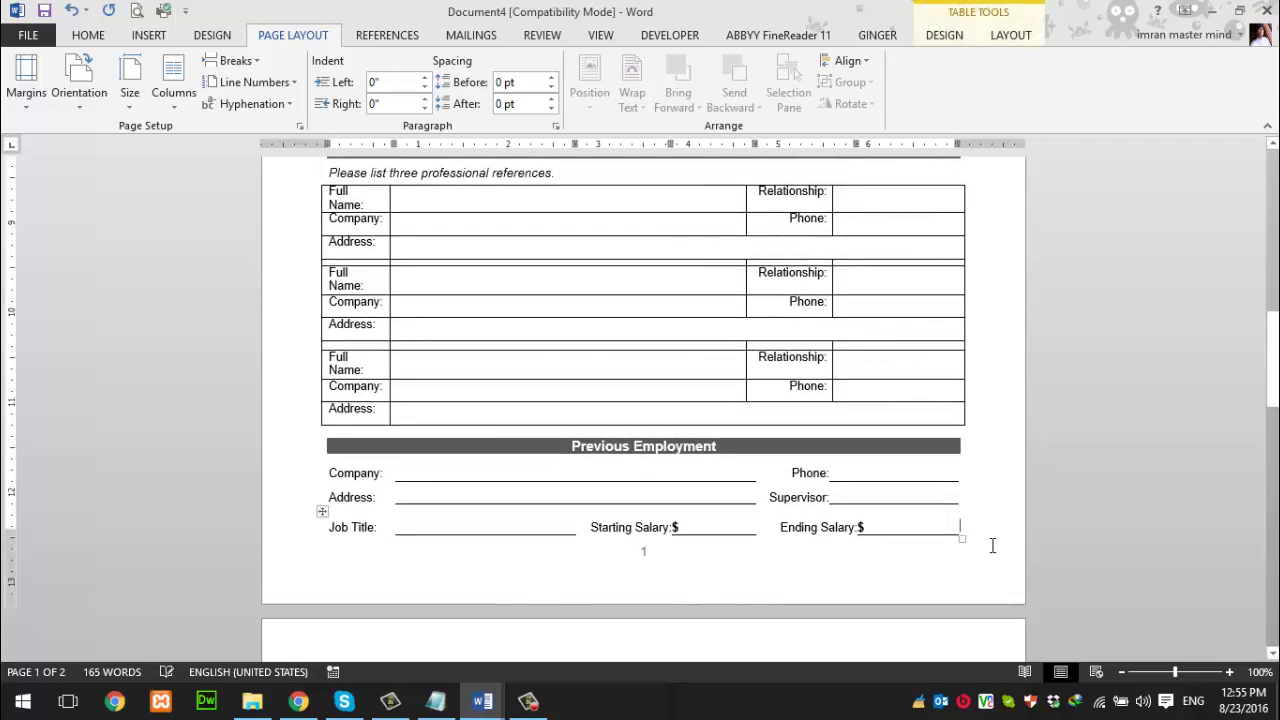
key("Down")
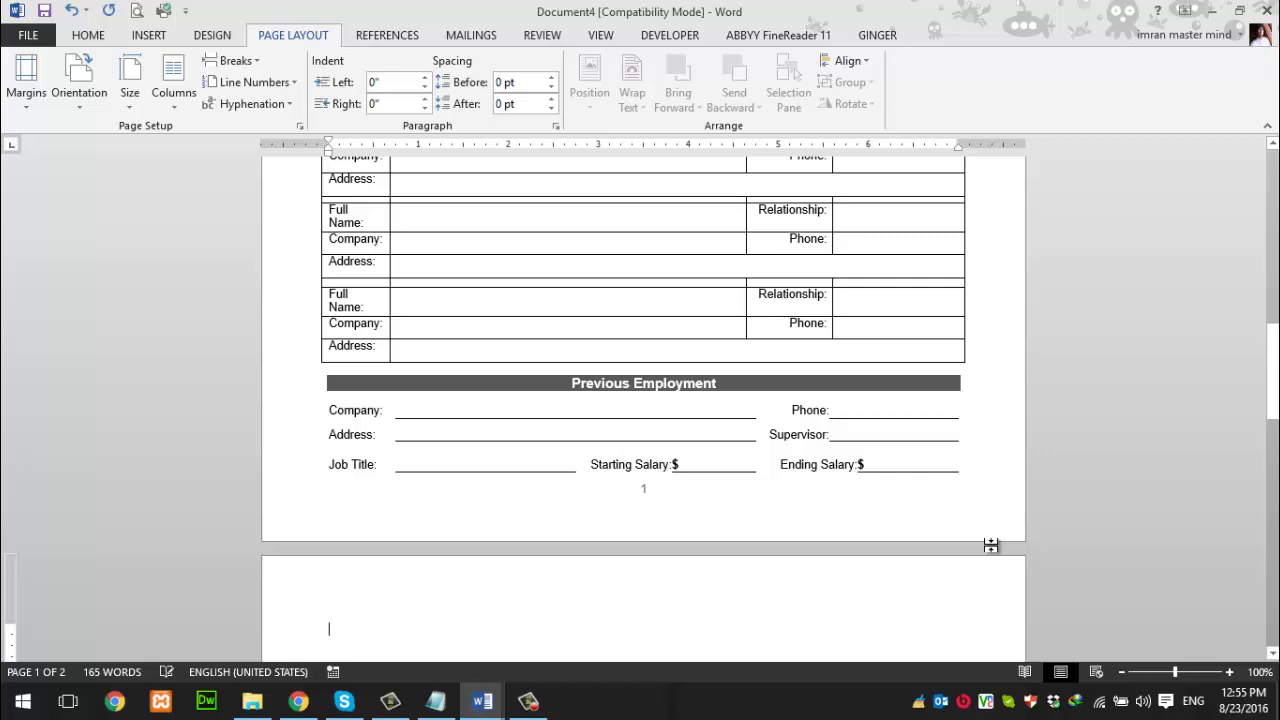
scroll(1026, 530, "down", 5)
scroll(1026, 530, "down", 5)
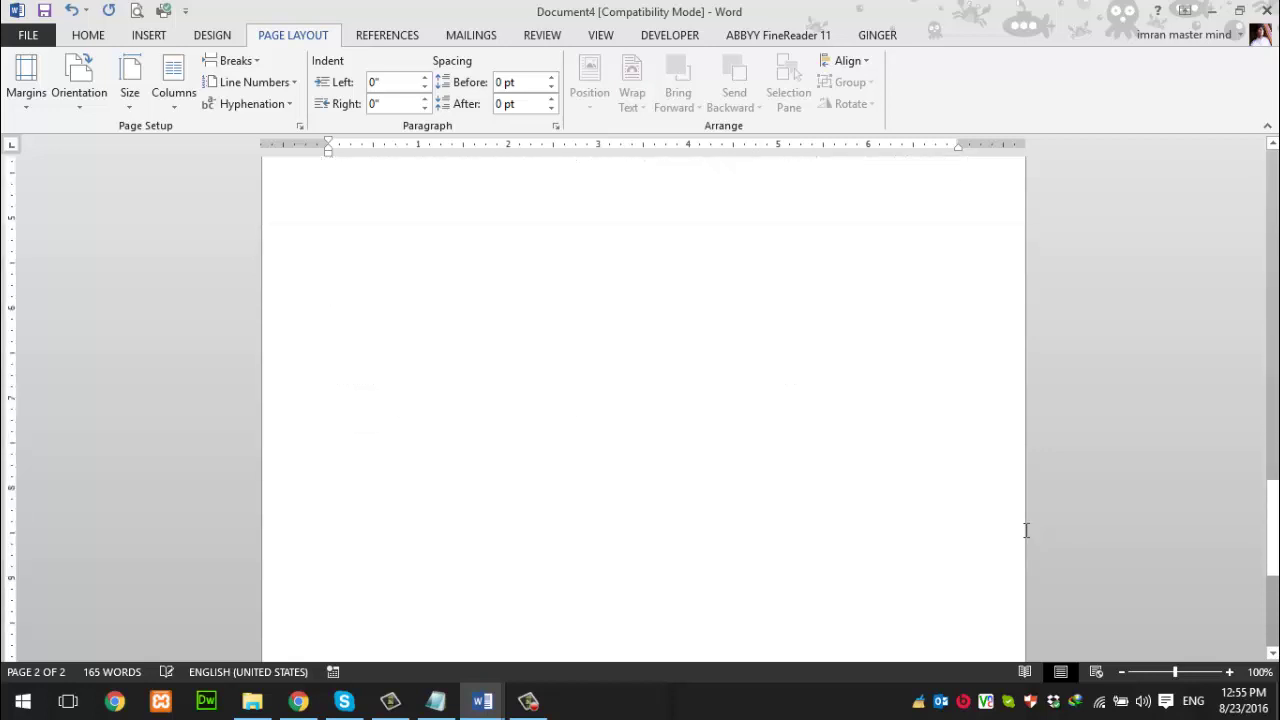
scroll(1026, 530, "down", 5)
scroll(1024, 528, "down", 1)
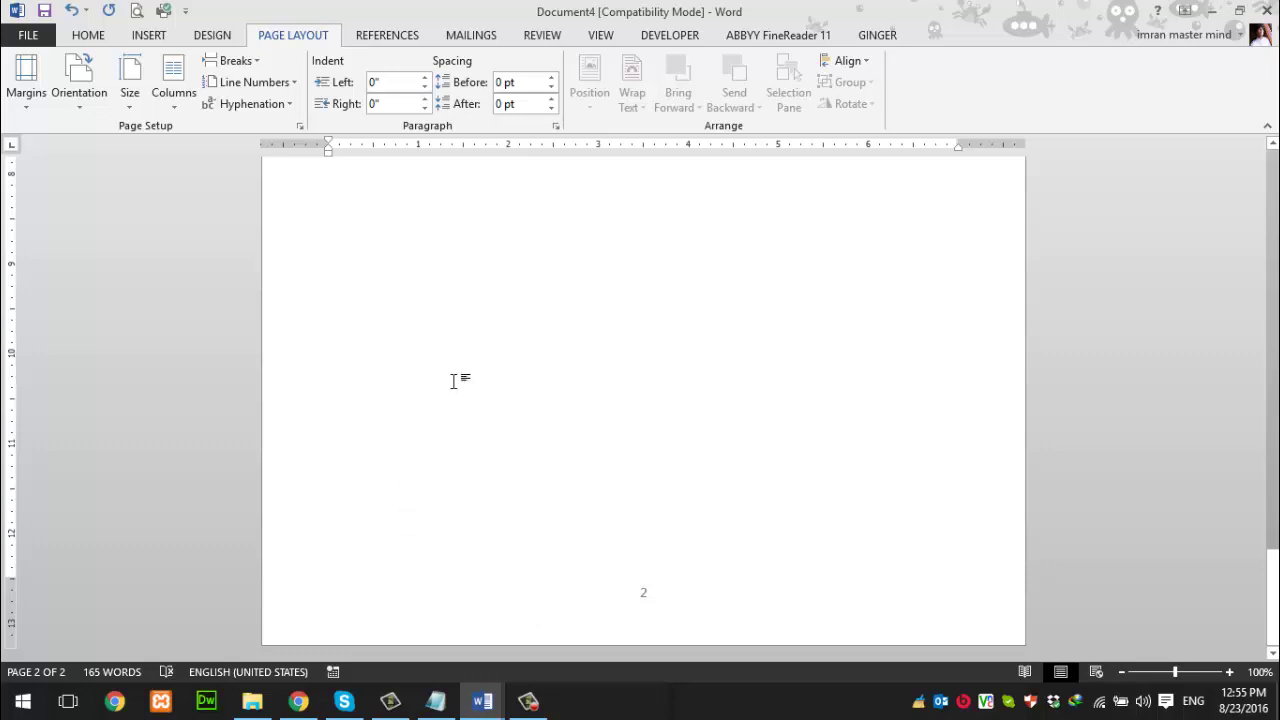
scroll(520, 443, "up", 10)
scroll(519, 445, "up", 5)
scroll(519, 445, "up", 3)
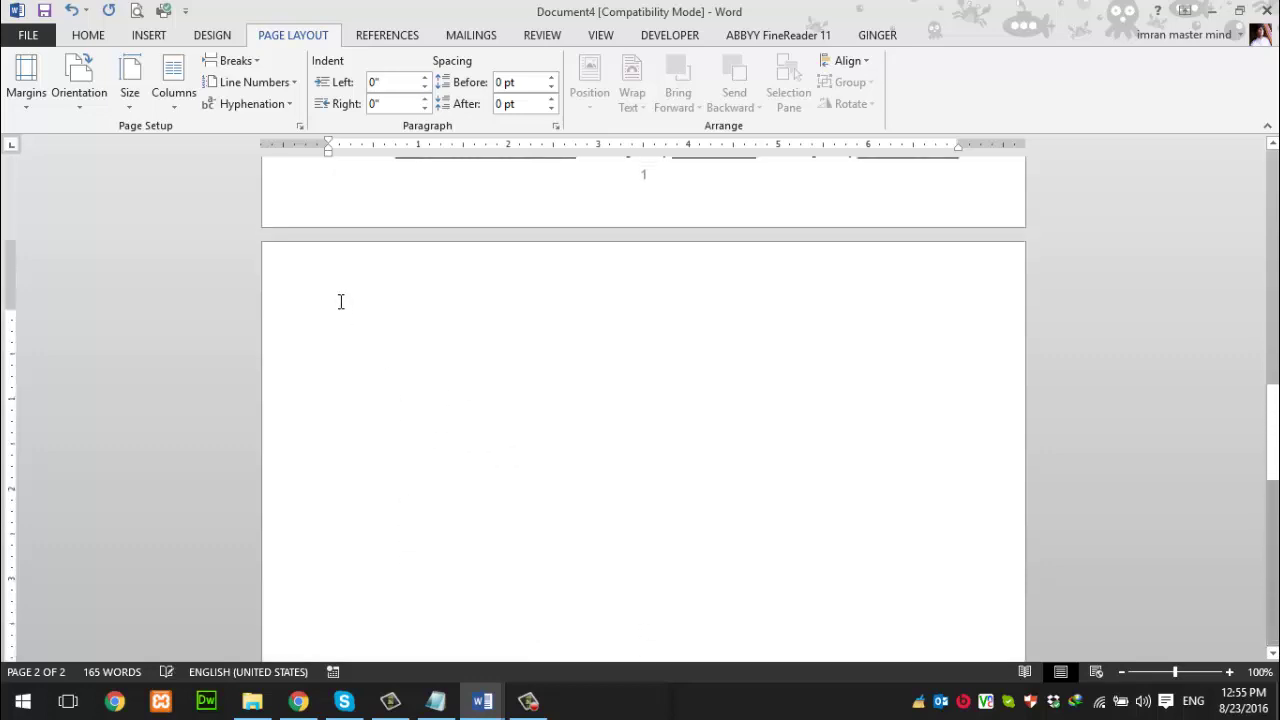
left_click(340, 301)
scroll(340, 301, "up", 4)
scroll(340, 301, "up", 2)
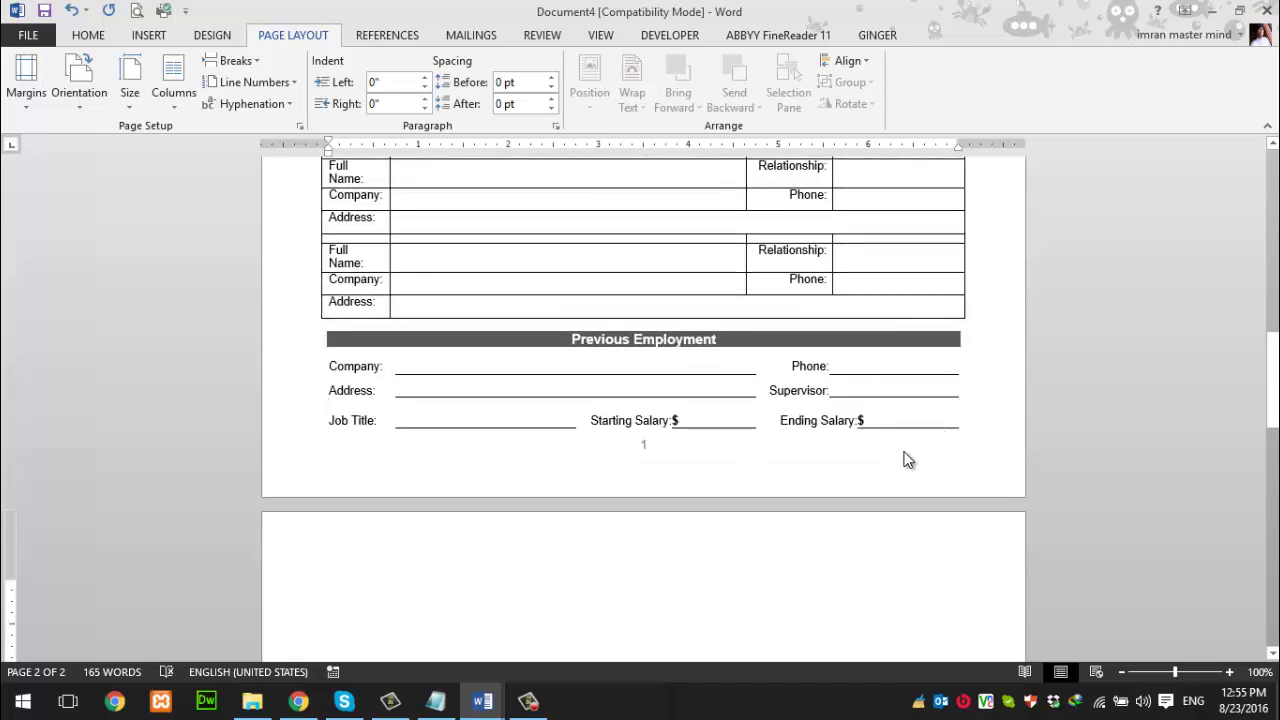
scroll(1017, 374, "up", 4)
scroll(1025, 372, "up", 3)
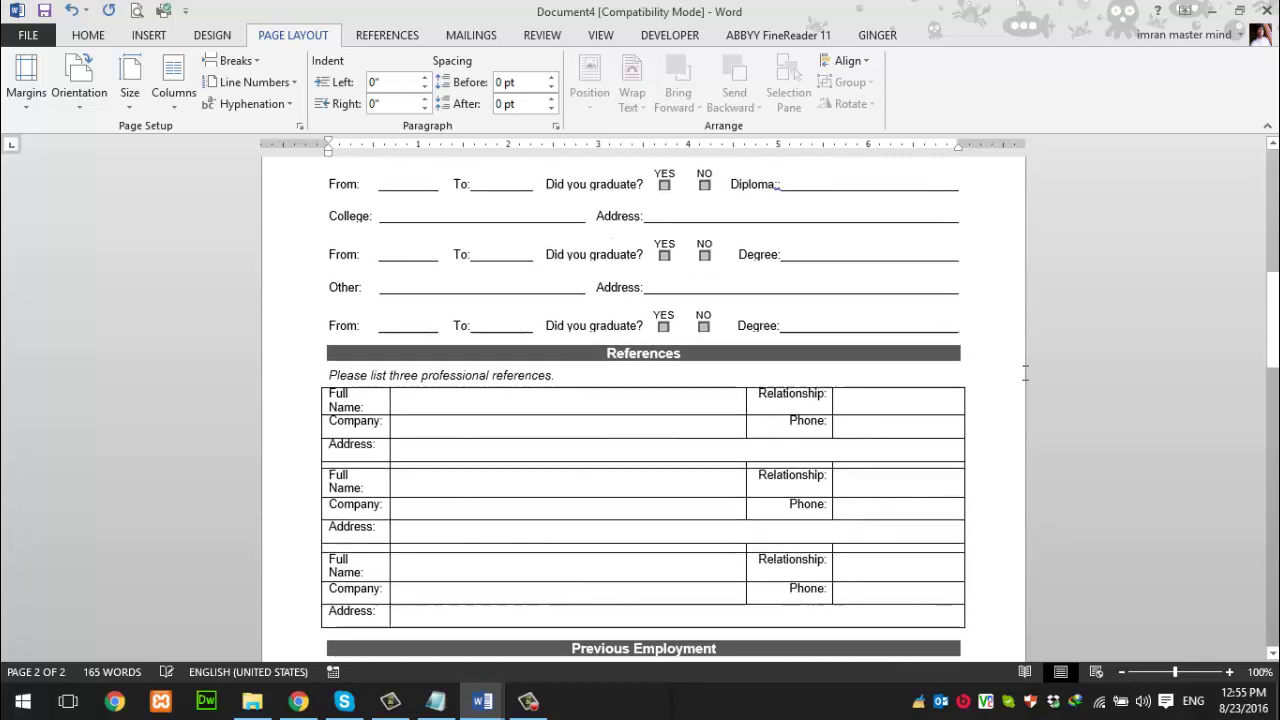
scroll(1025, 372, "up", 5)
scroll(1025, 372, "up", 2)
scroll(1025, 372, "up", 4)
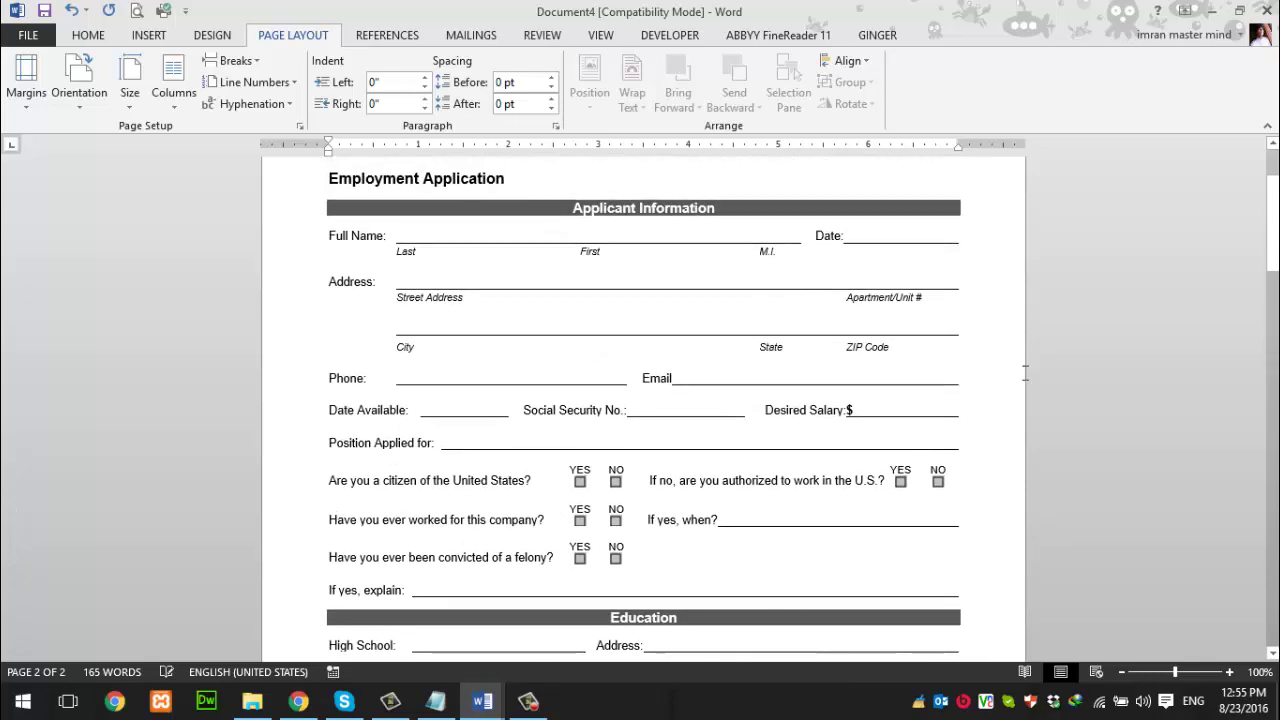
scroll(1025, 372, "up", 2)
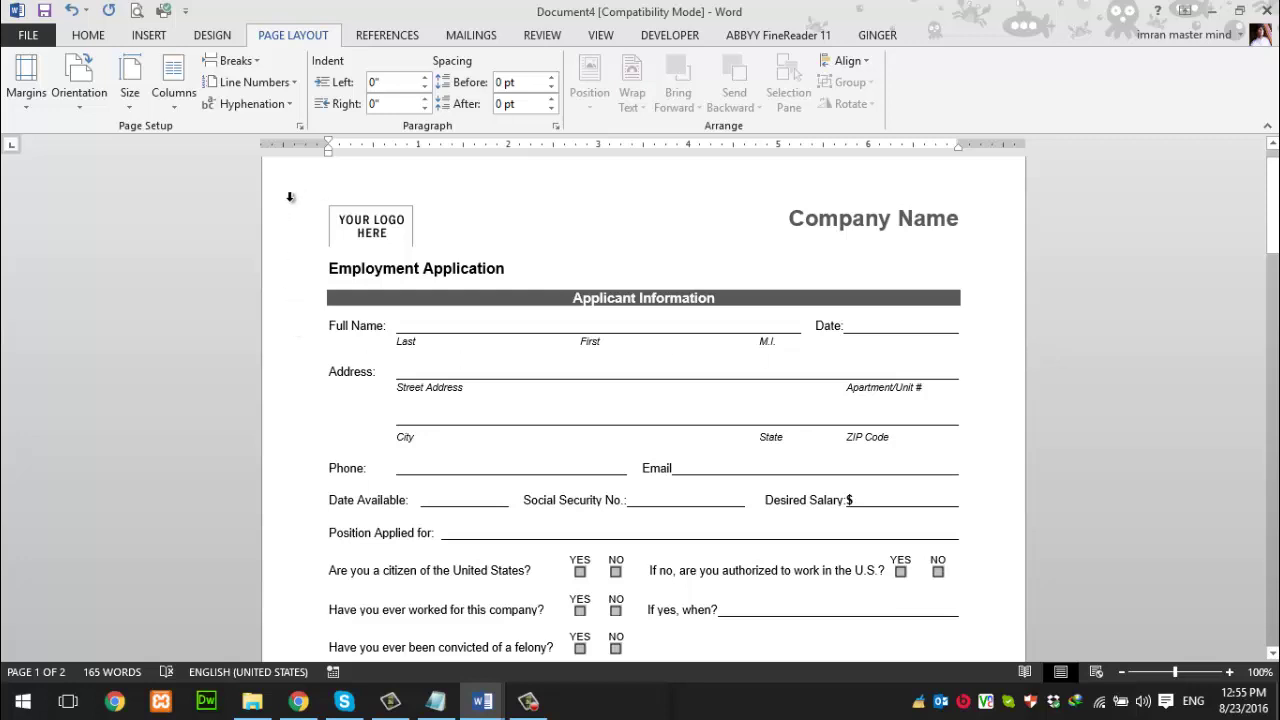
scroll(970, 258, "up", 1)
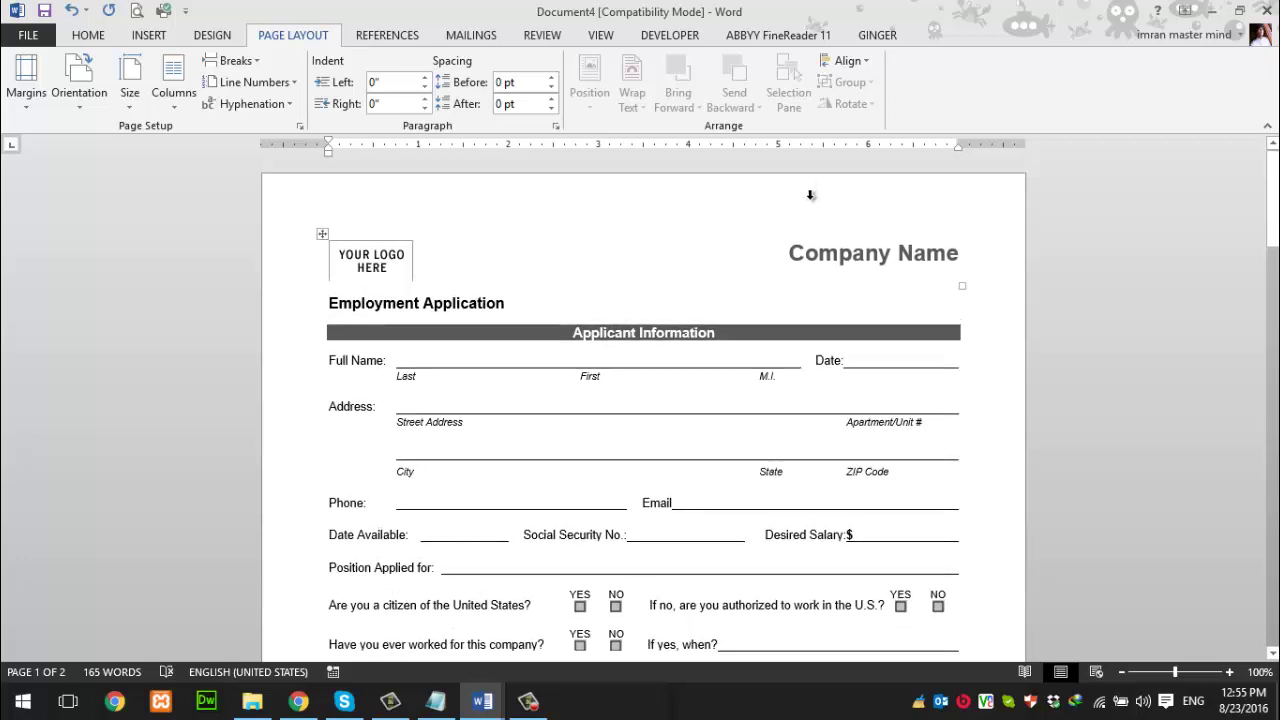
scroll(980, 289, "down", 5)
scroll(980, 289, "down", 7)
scroll(980, 289, "down", 6)
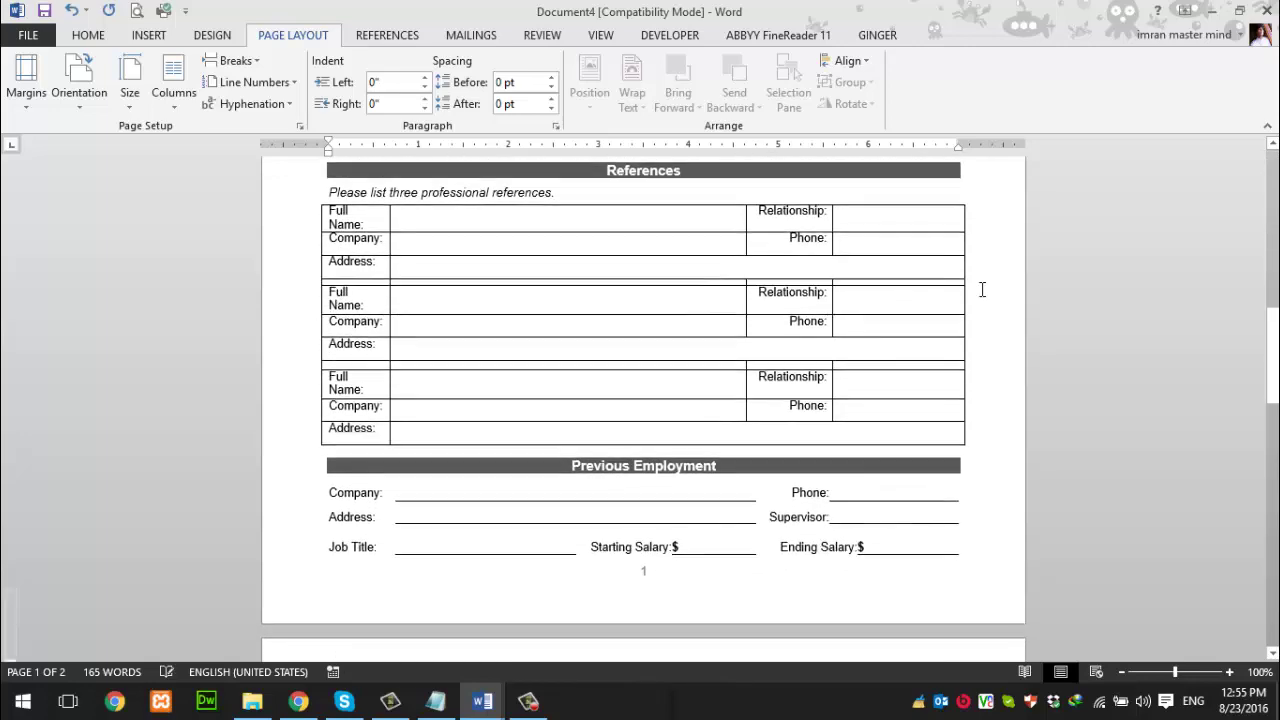
scroll(980, 289, "down", 3)
key("ctrl+End")
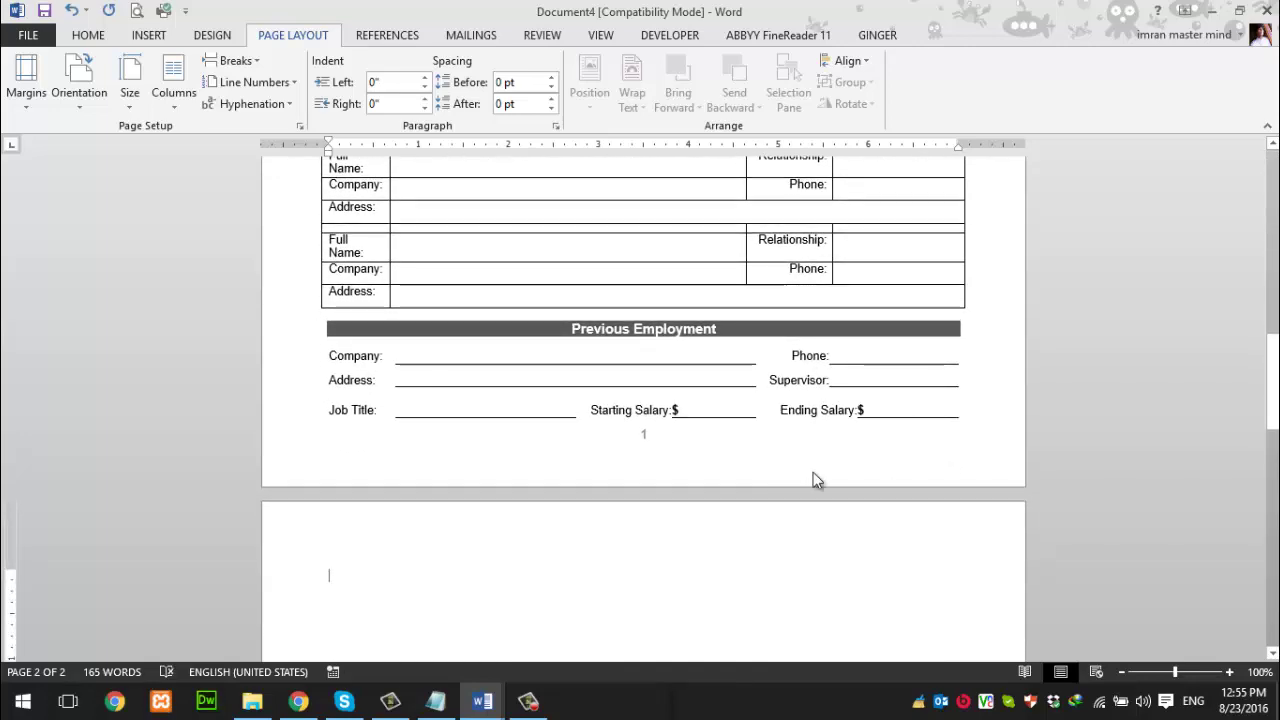
scroll(992, 397, "up", 4)
scroll(992, 397, "up", 5)
scroll(992, 399, "up", 8)
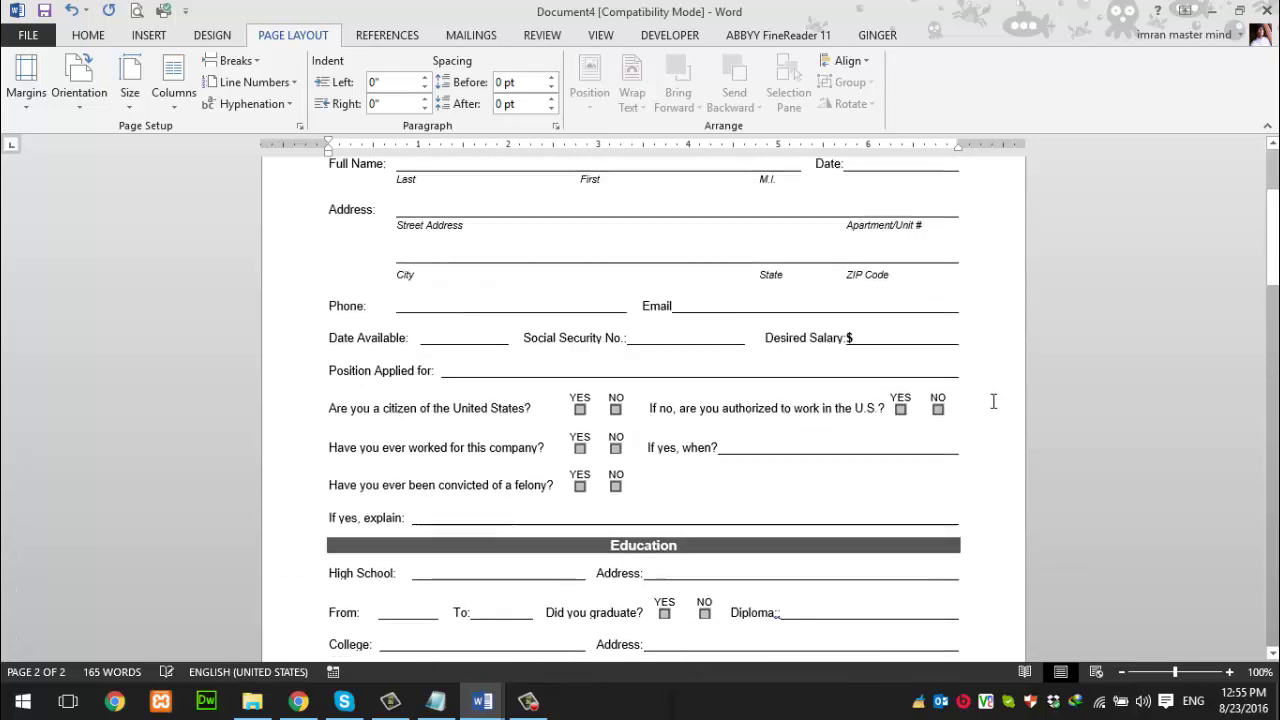
scroll(993, 401, "up", 4)
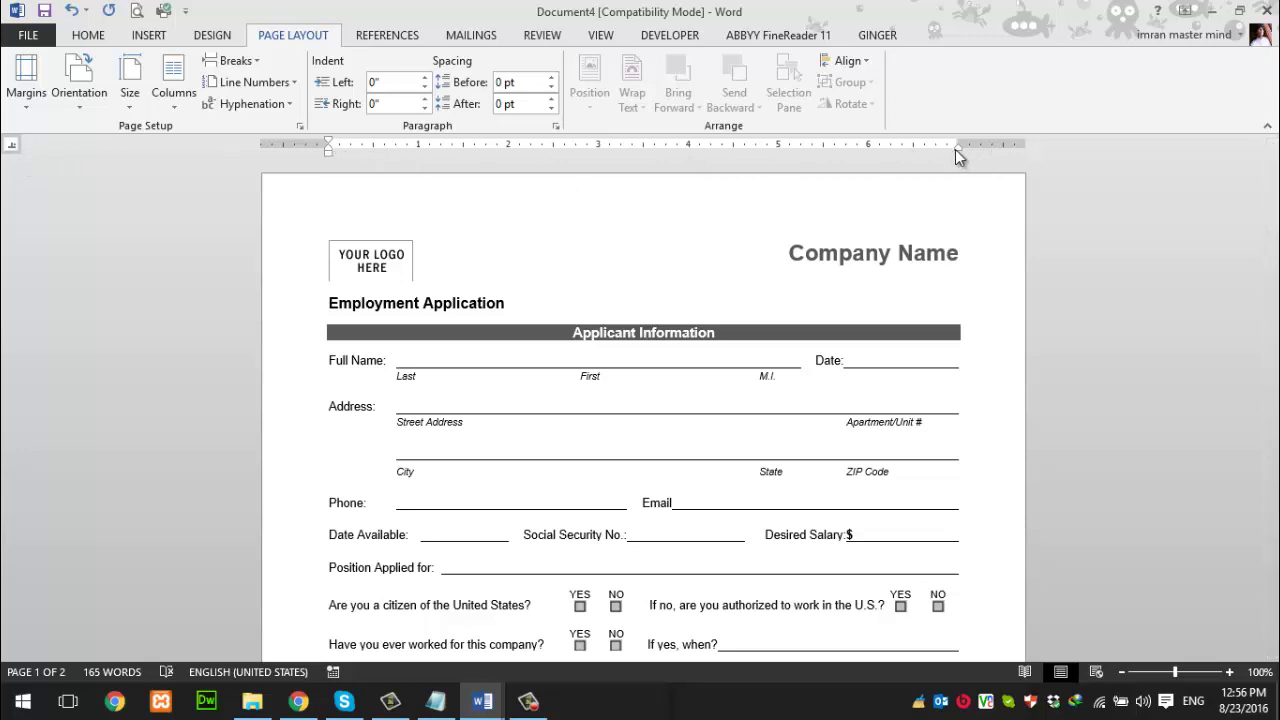
Return the form's left indent to 0" on the ruler and click after the Employment Application title
left_click_drag(327, 148, 305, 150)
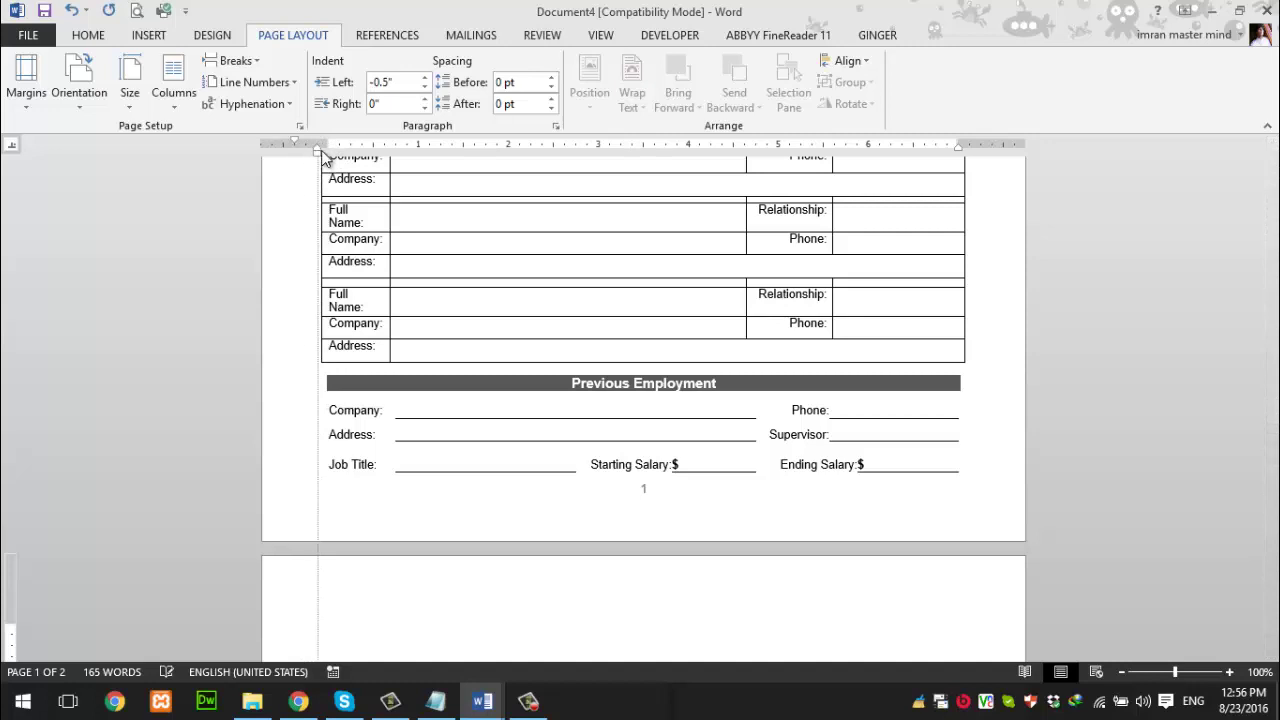
left_click_drag(306, 157, 328, 150)
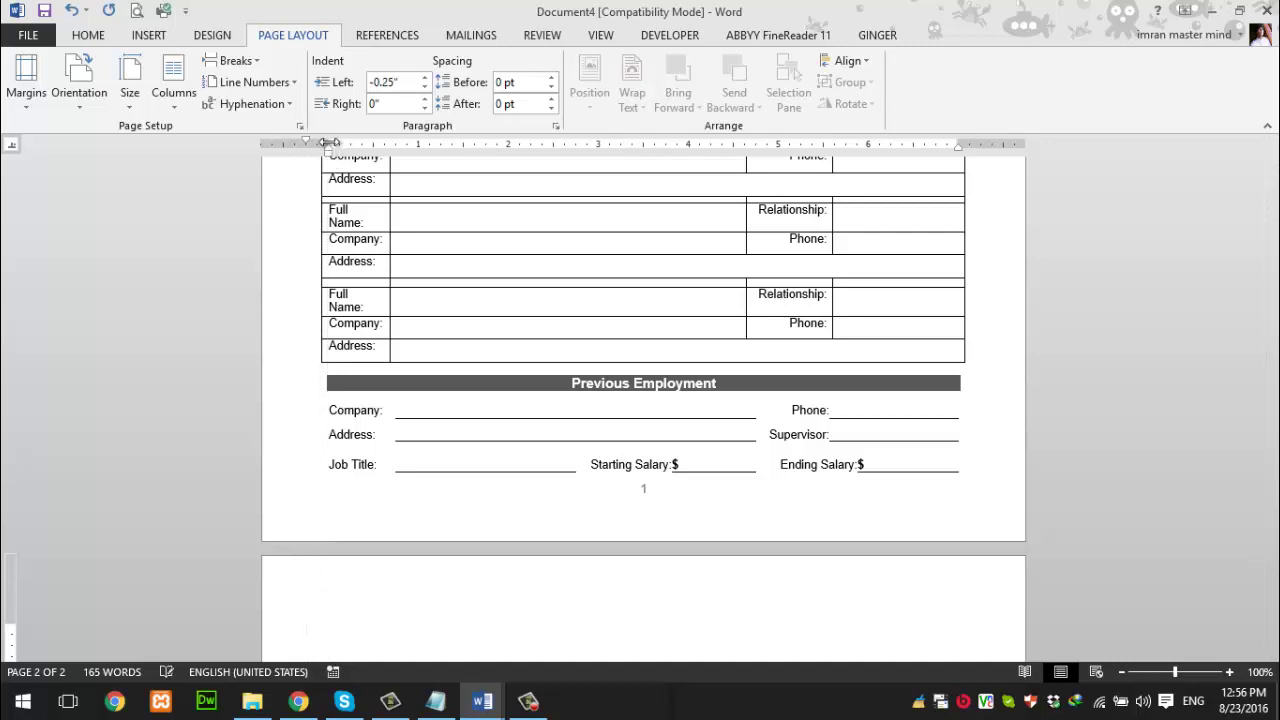
left_click_drag(307, 145, 328, 145)
left_click_drag(1273, 395, 1206, 175)
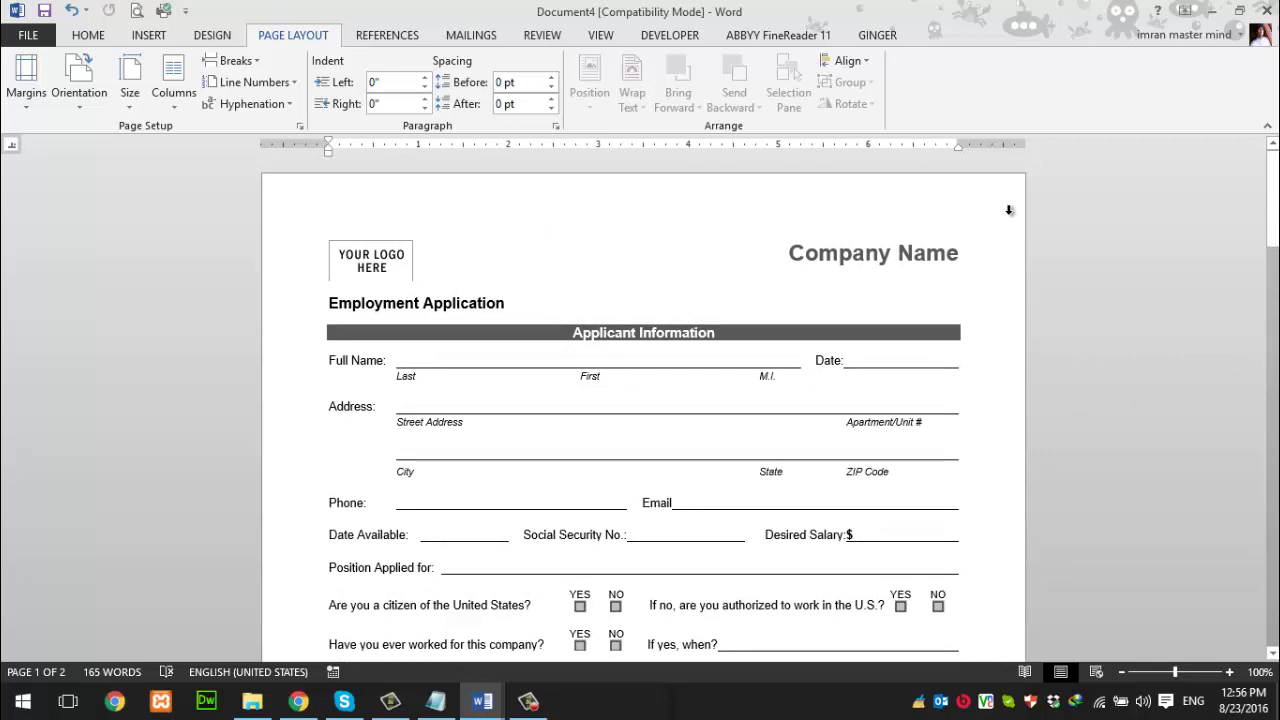
left_click(964, 312)
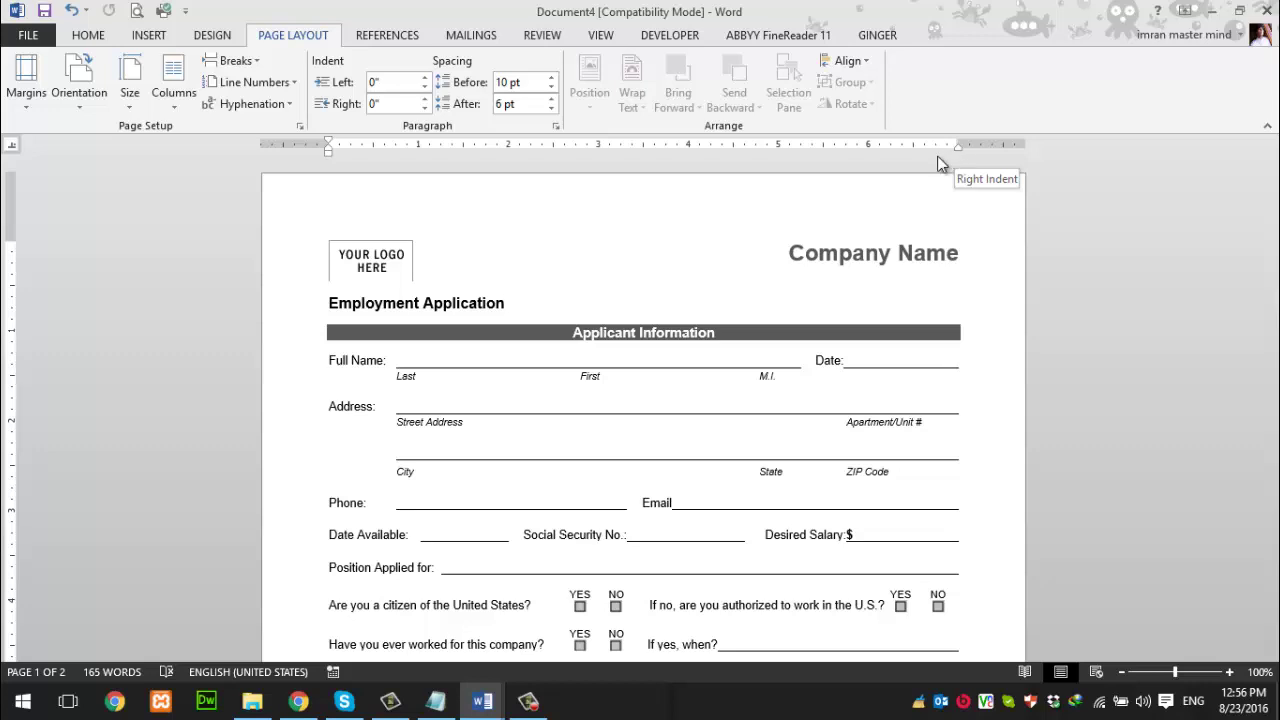
Apply the Narrow 0.5" margin preset and confirm the form now fits on one page
left_click(32, 110)
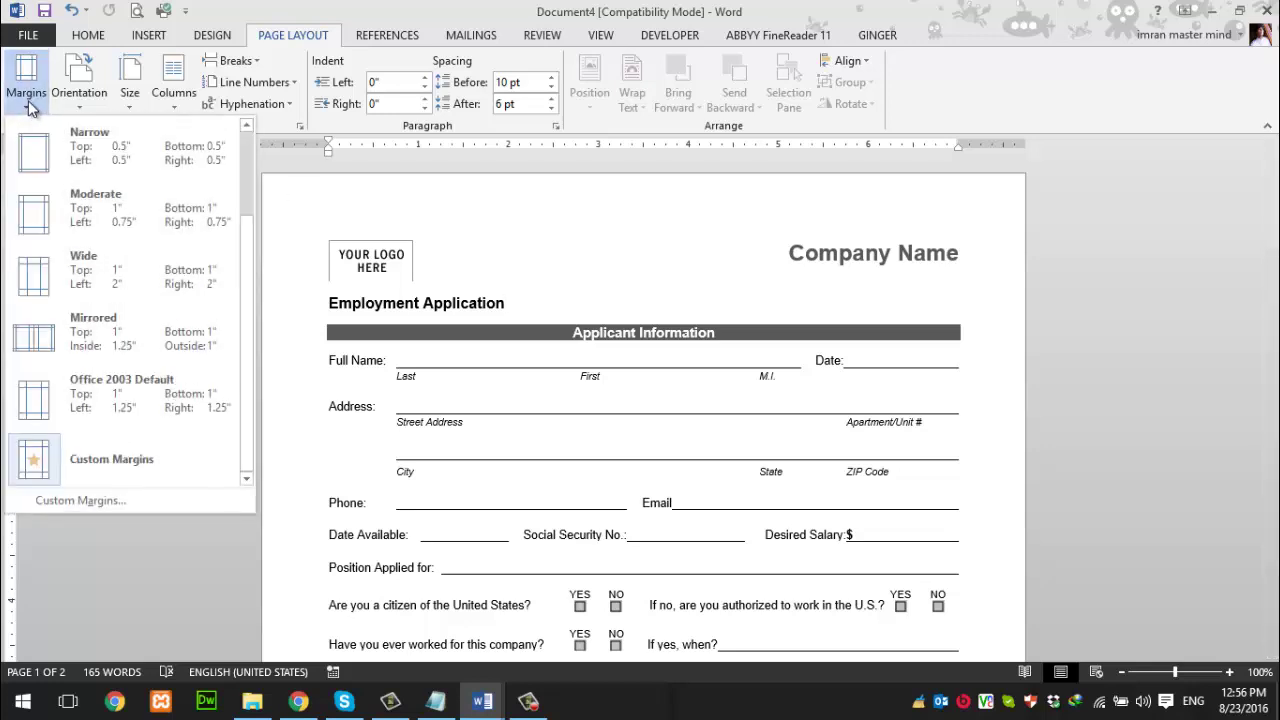
left_click(30, 108)
left_click(29, 110)
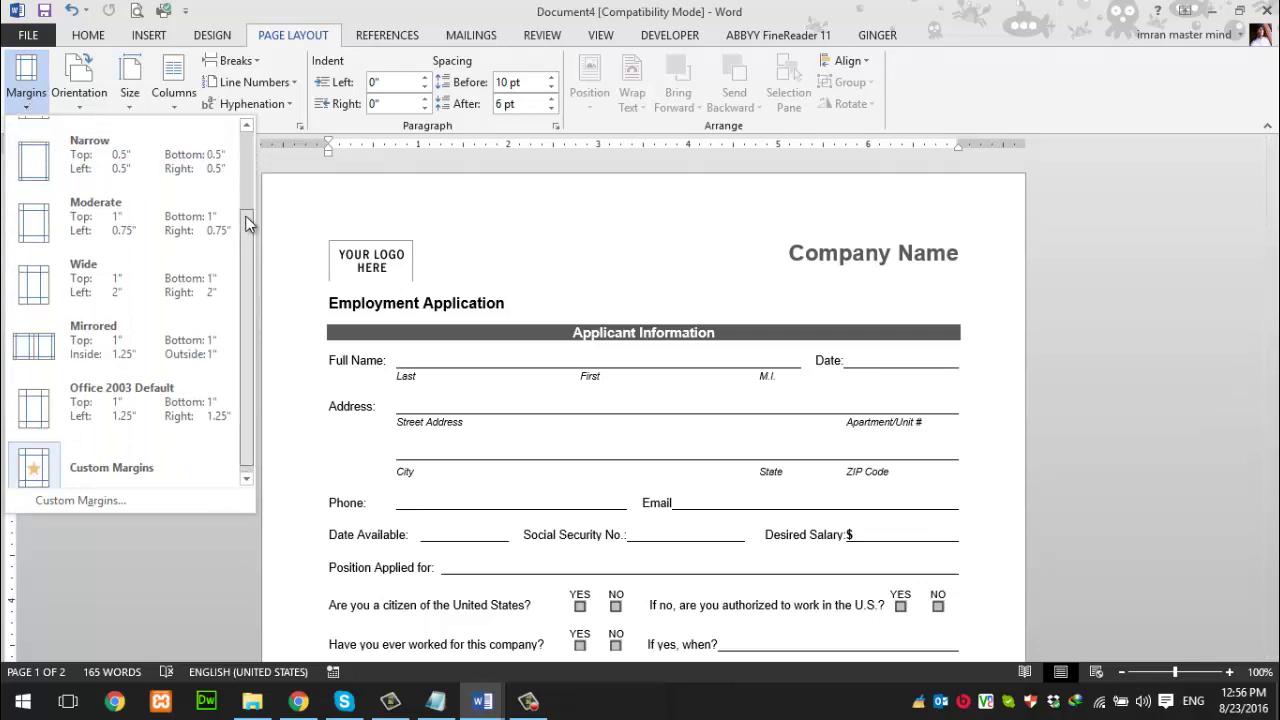
left_click_drag(249, 220, 255, 145)
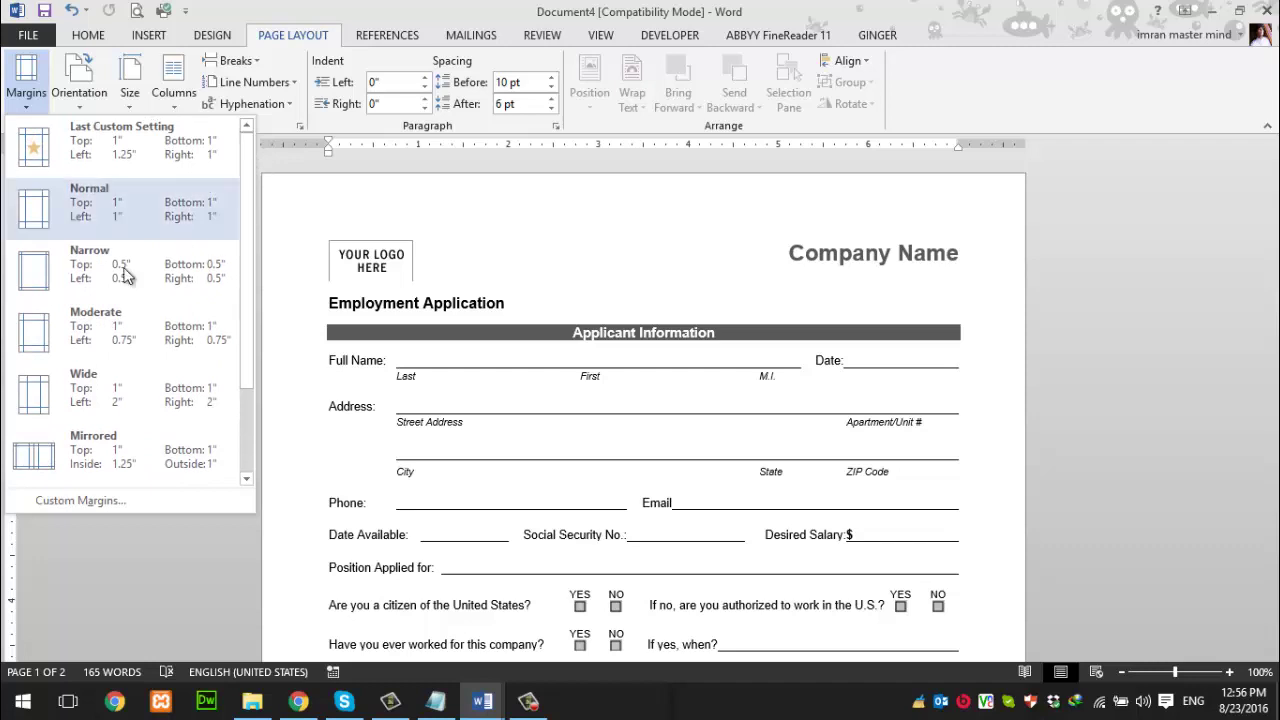
left_click(77, 335)
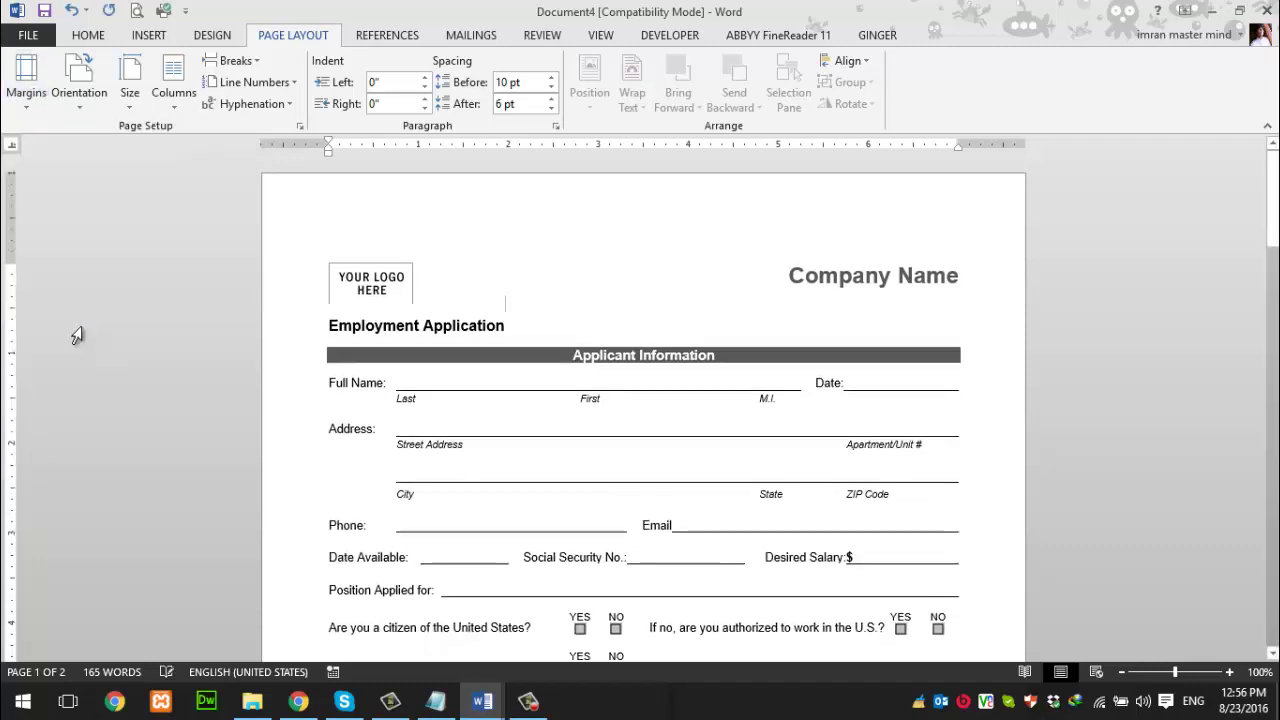
left_click(26, 85)
left_click(107, 275)
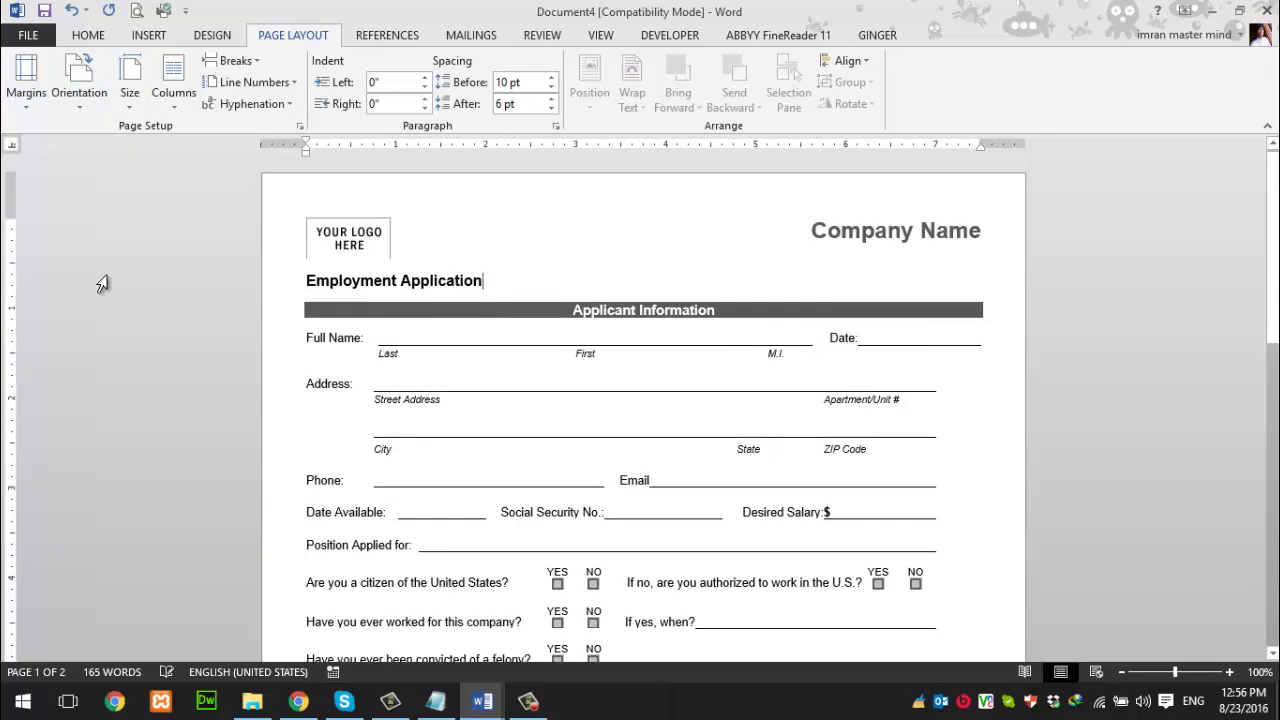
scroll(839, 407, "down", 5)
scroll(839, 407, "down", 6)
scroll(846, 386, "down", 5)
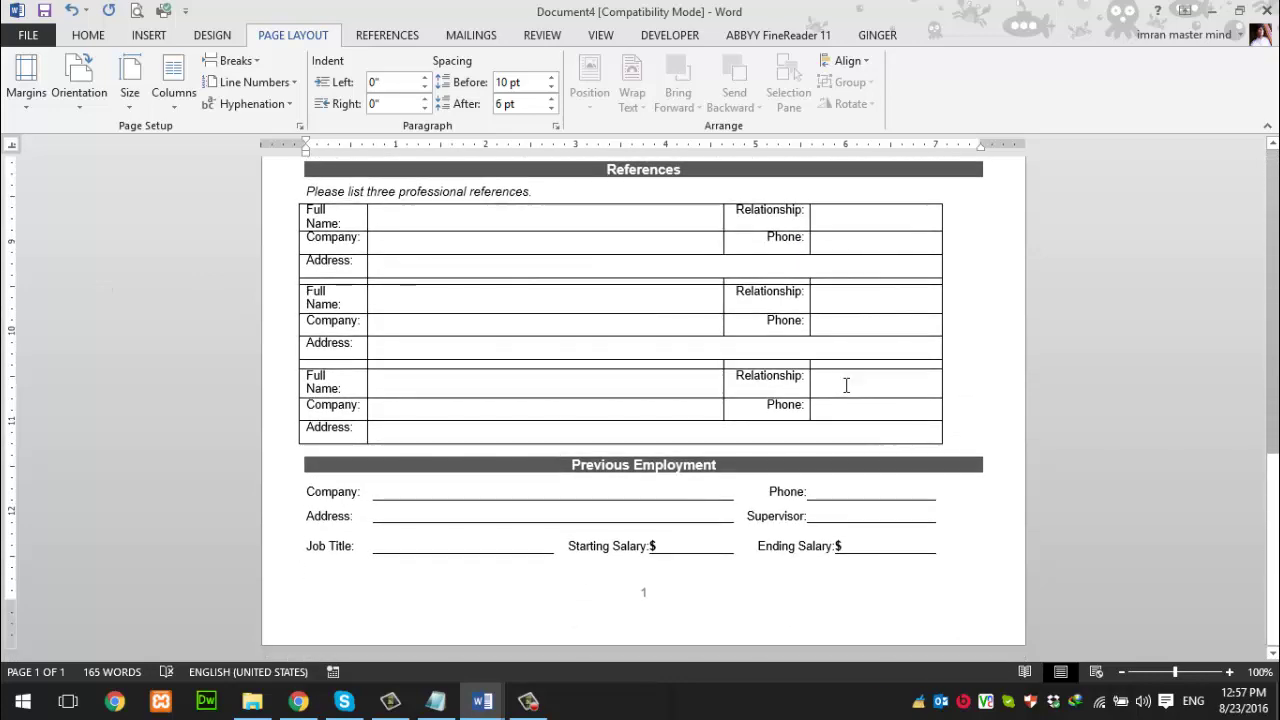
scroll(846, 384, "up", 10)
scroll(846, 386, "up", 7)
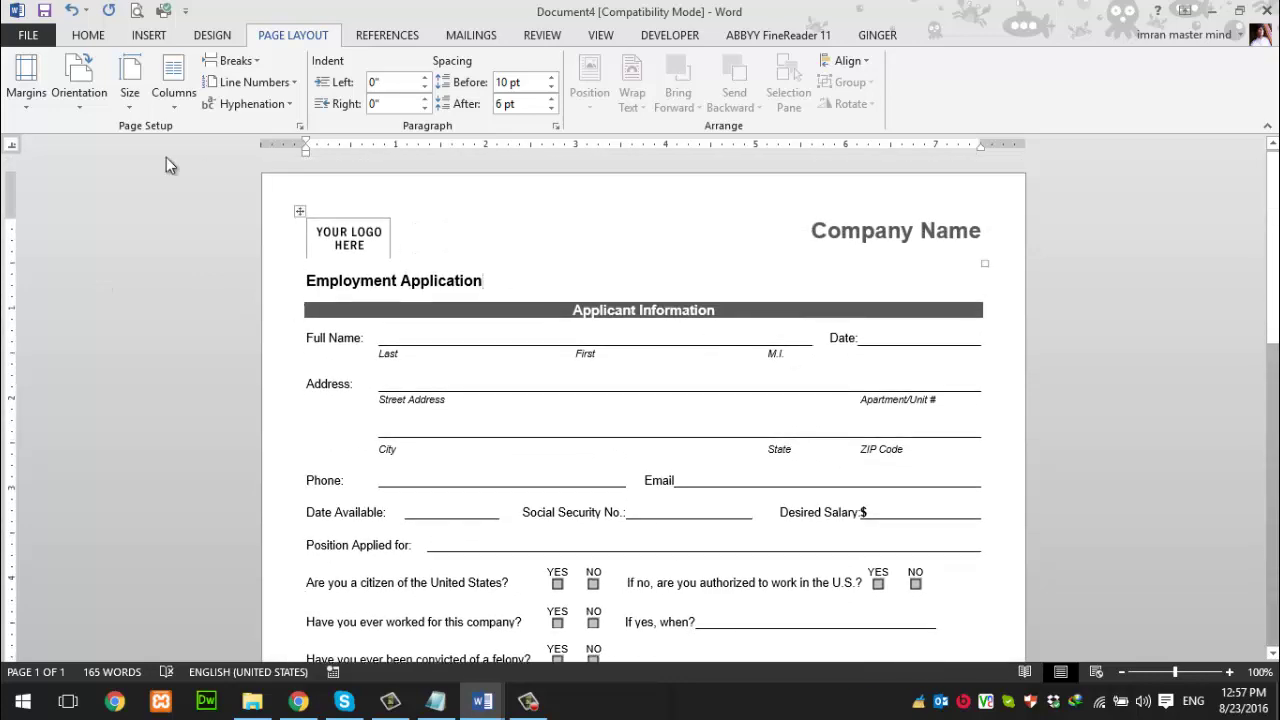
Try the Normal 1-inch margin preset and scroll to see how the form reflows
left_click(29, 106)
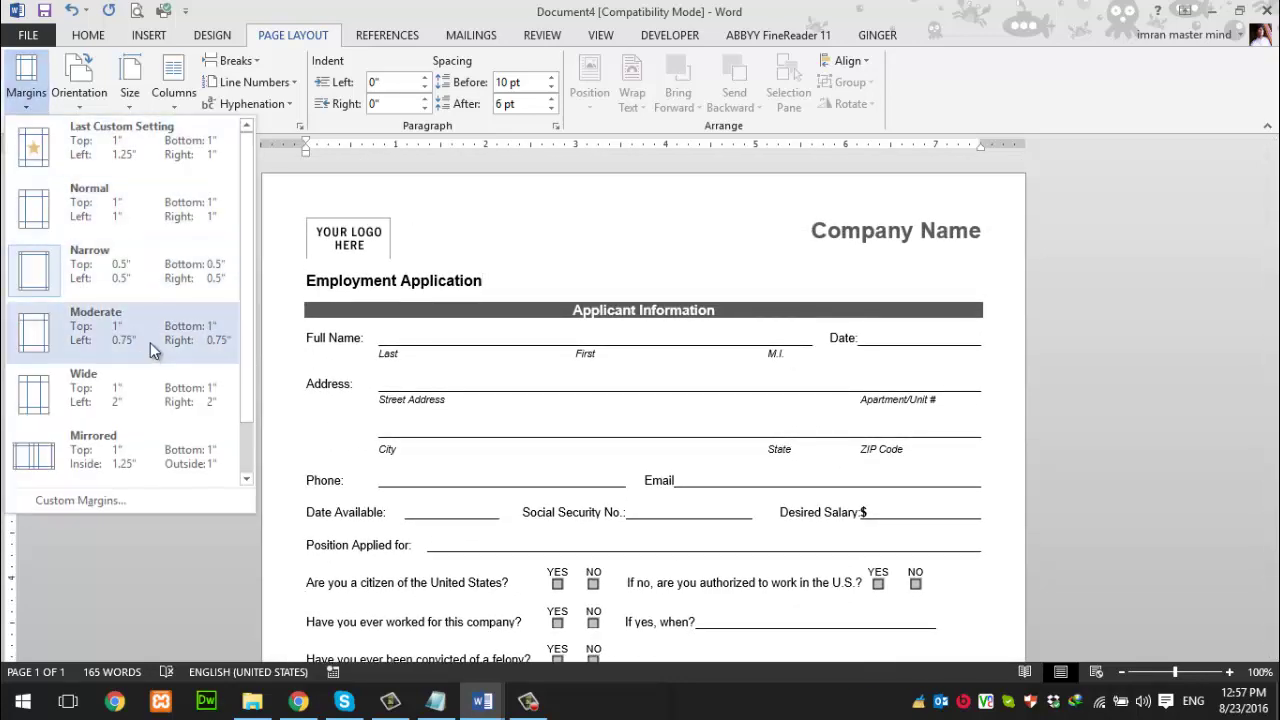
left_click(138, 207)
scroll(729, 337, "down", 4)
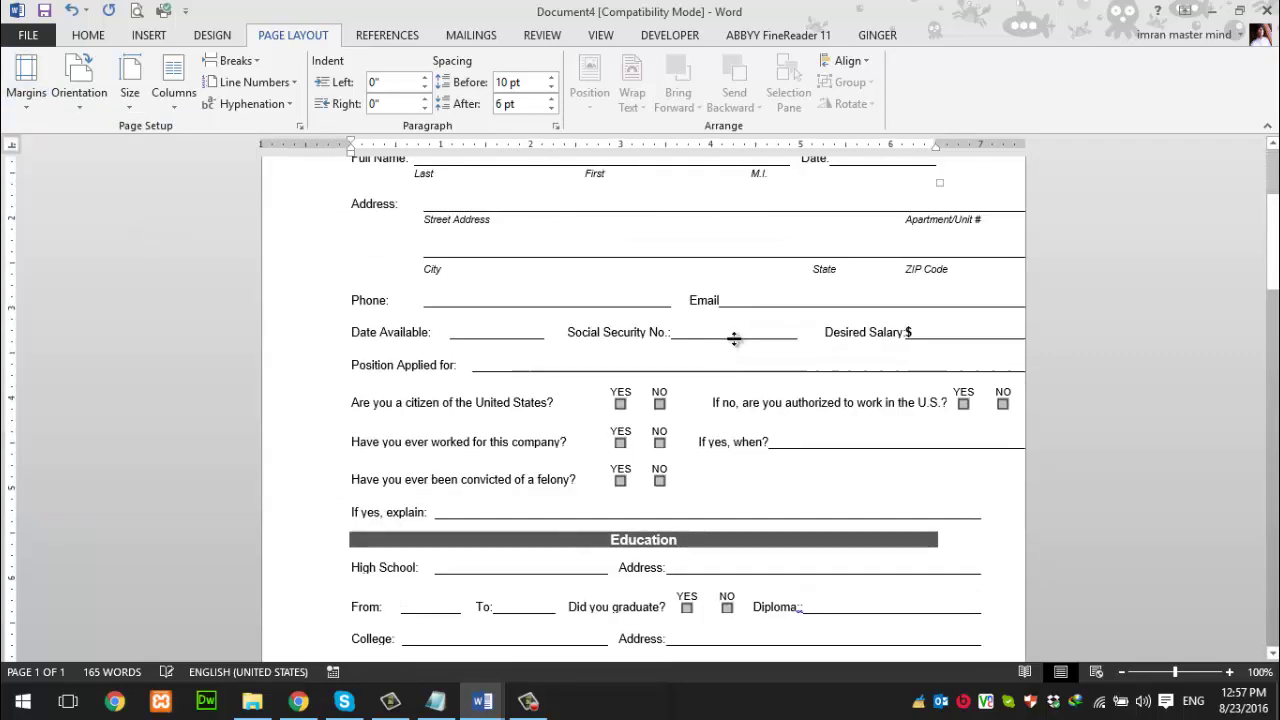
scroll(735, 334, "down", 5)
scroll(735, 334, "down", 9)
scroll(735, 334, "down", 5)
scroll(735, 334, "up", 3)
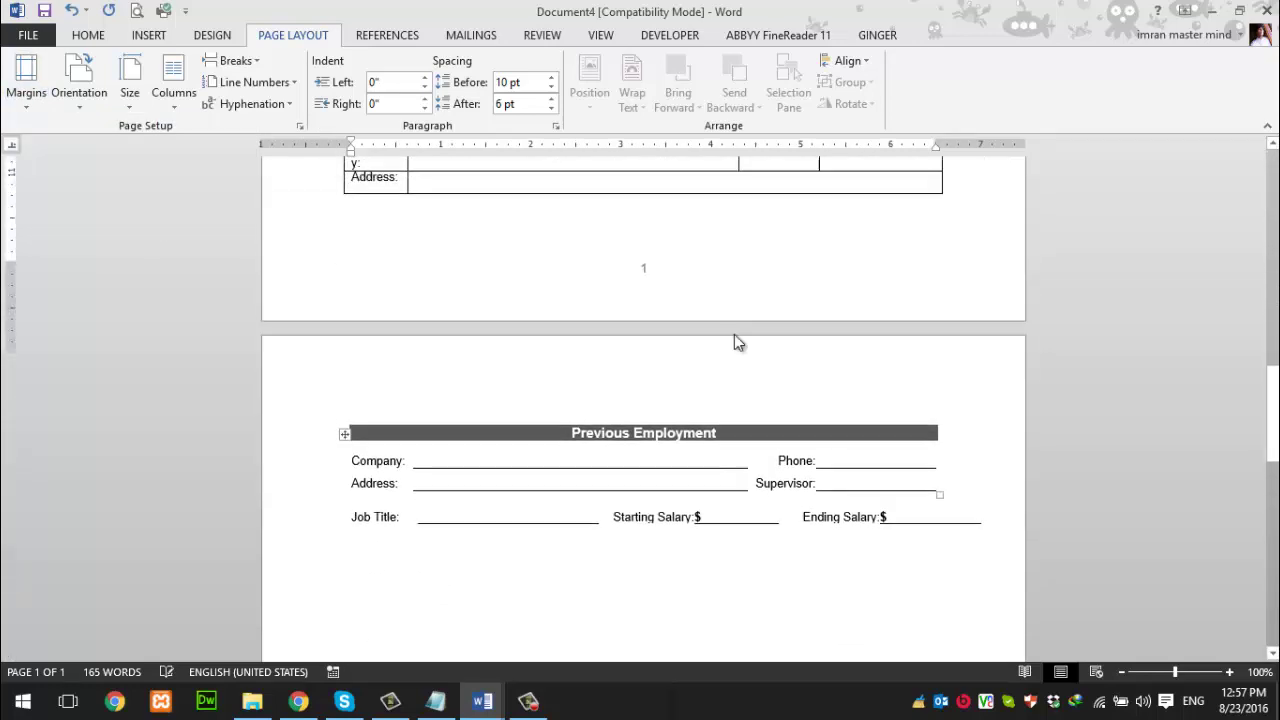
Try the Moderate margin preset, then switch back to Narrow 0.5" margins
left_click(26, 72)
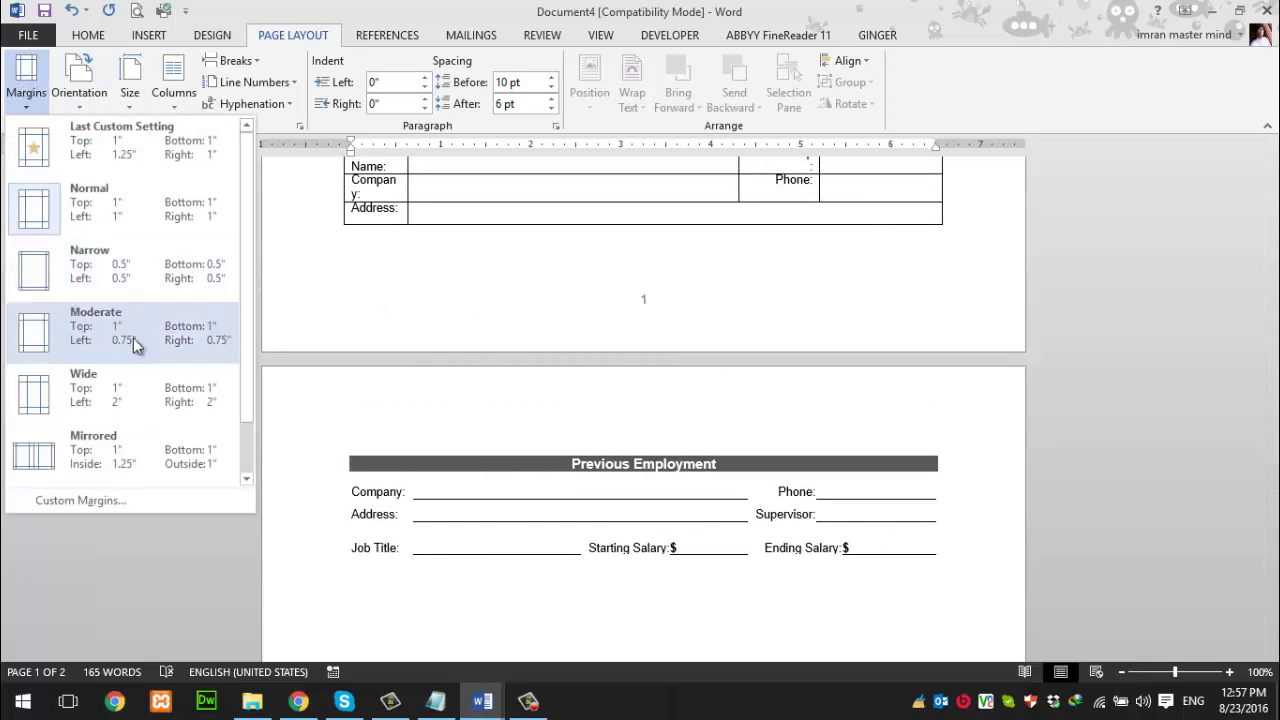
left_click(152, 334)
left_click(26, 72)
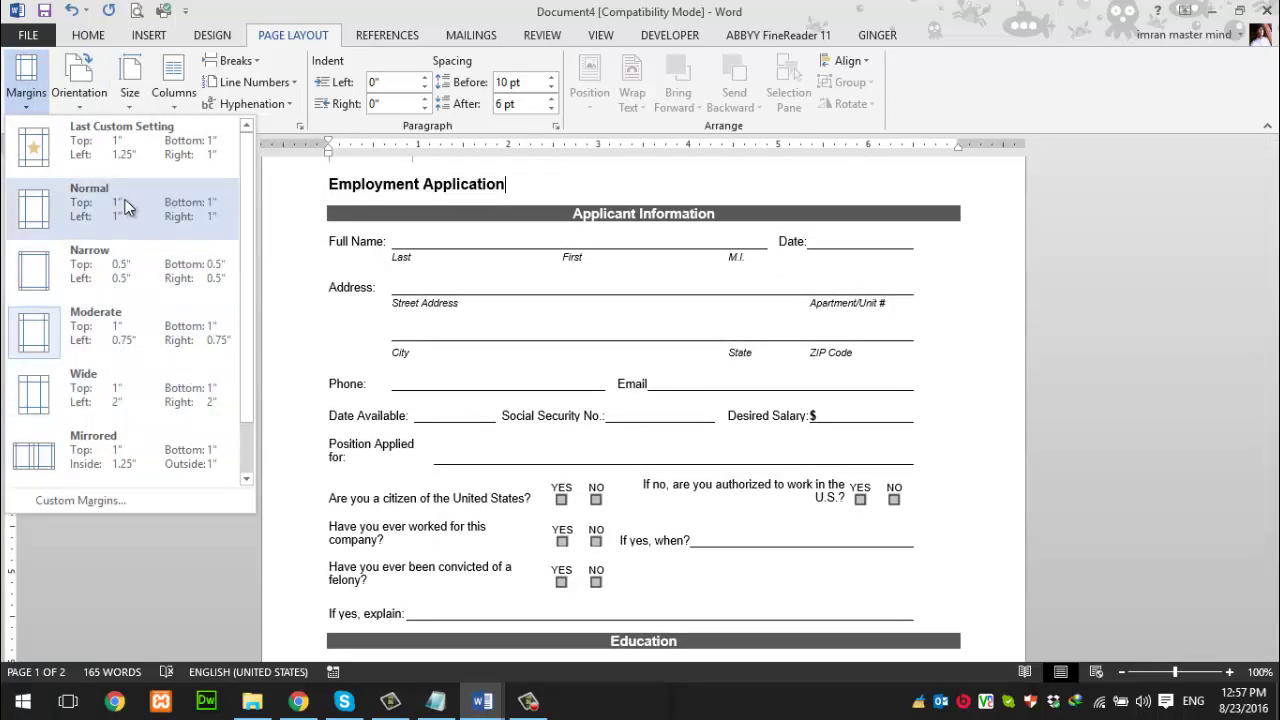
scroll(247, 313, "down", 1)
scroll(247, 313, "down", 2)
scroll(263, 376, "down", 5)
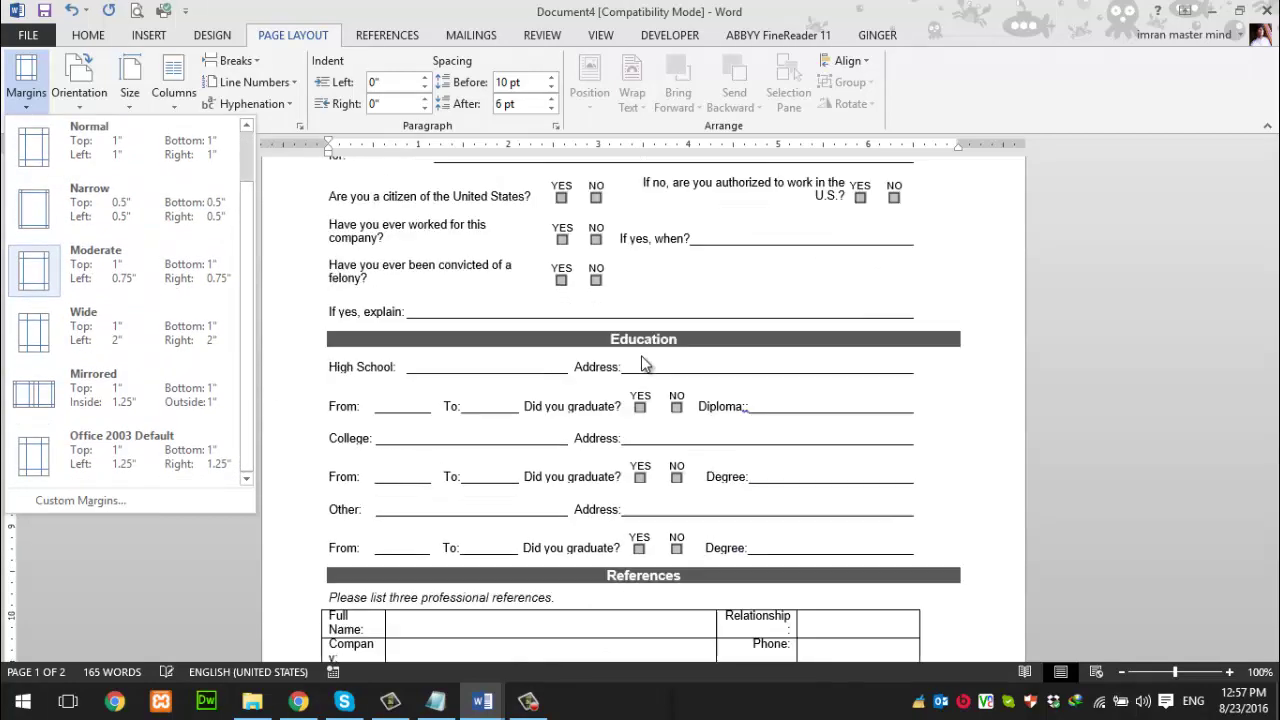
scroll(629, 318, "down", 6)
scroll(631, 317, "down", 4)
scroll(631, 317, "up", 7)
scroll(631, 317, "up", 2)
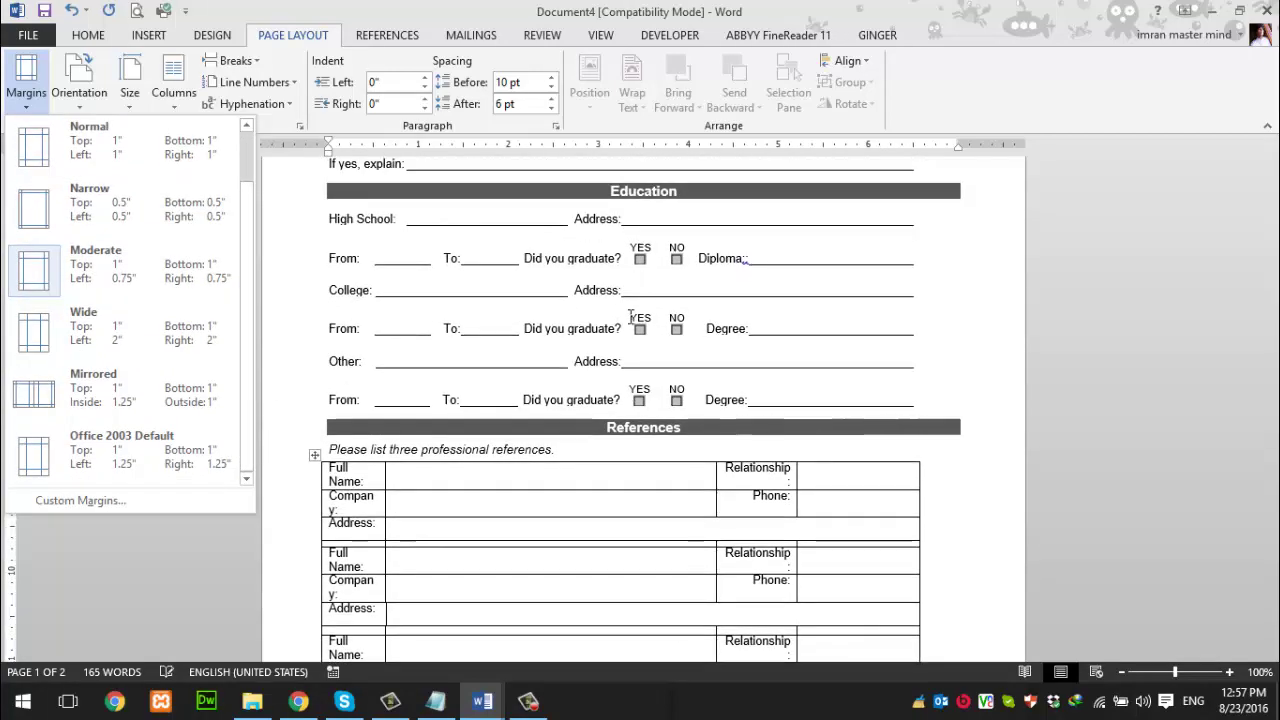
scroll(277, 306, "up", 1)
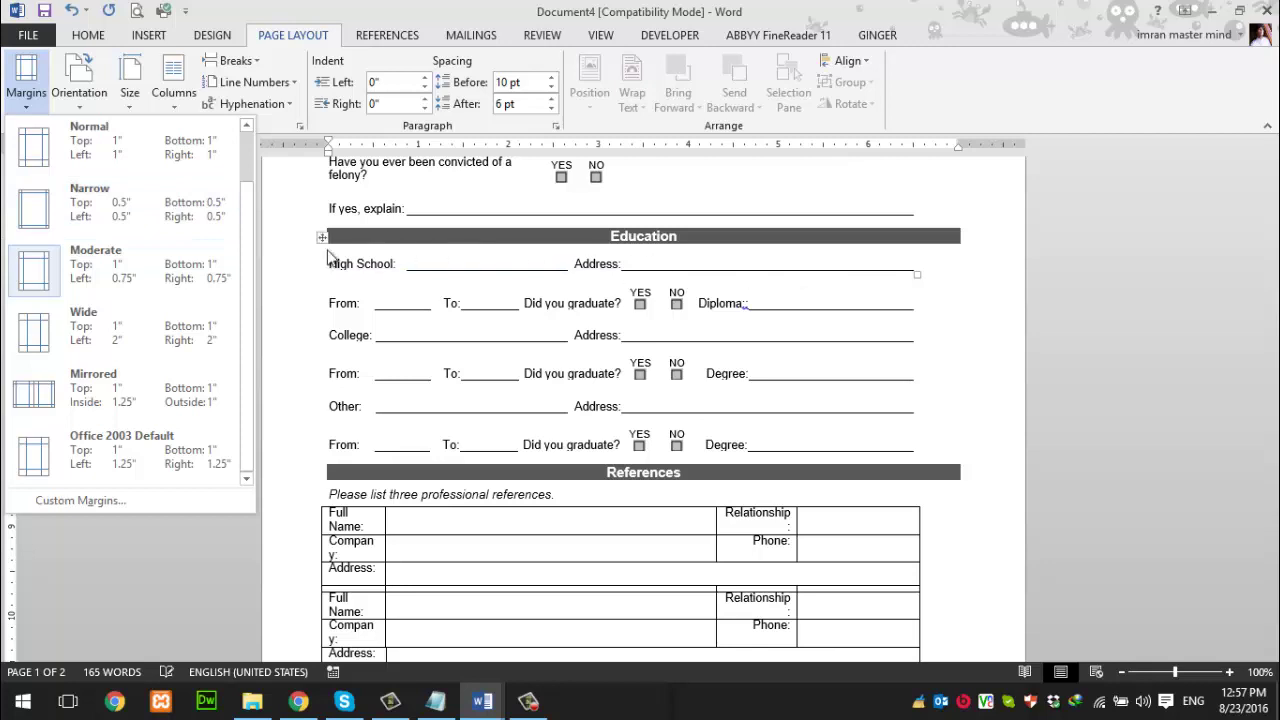
left_click(47, 220)
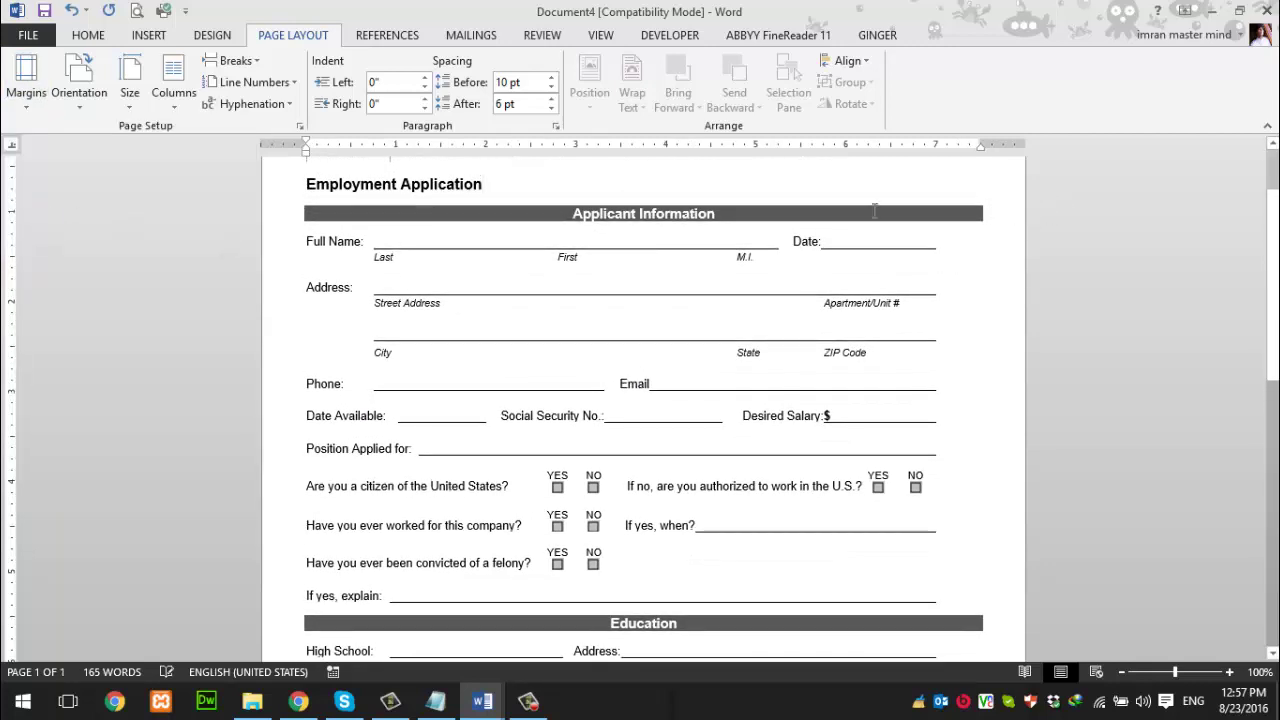
Scroll through the one-page form from header to Previous Employment, then bring up the margin presets
scroll(1001, 220, "down", 8)
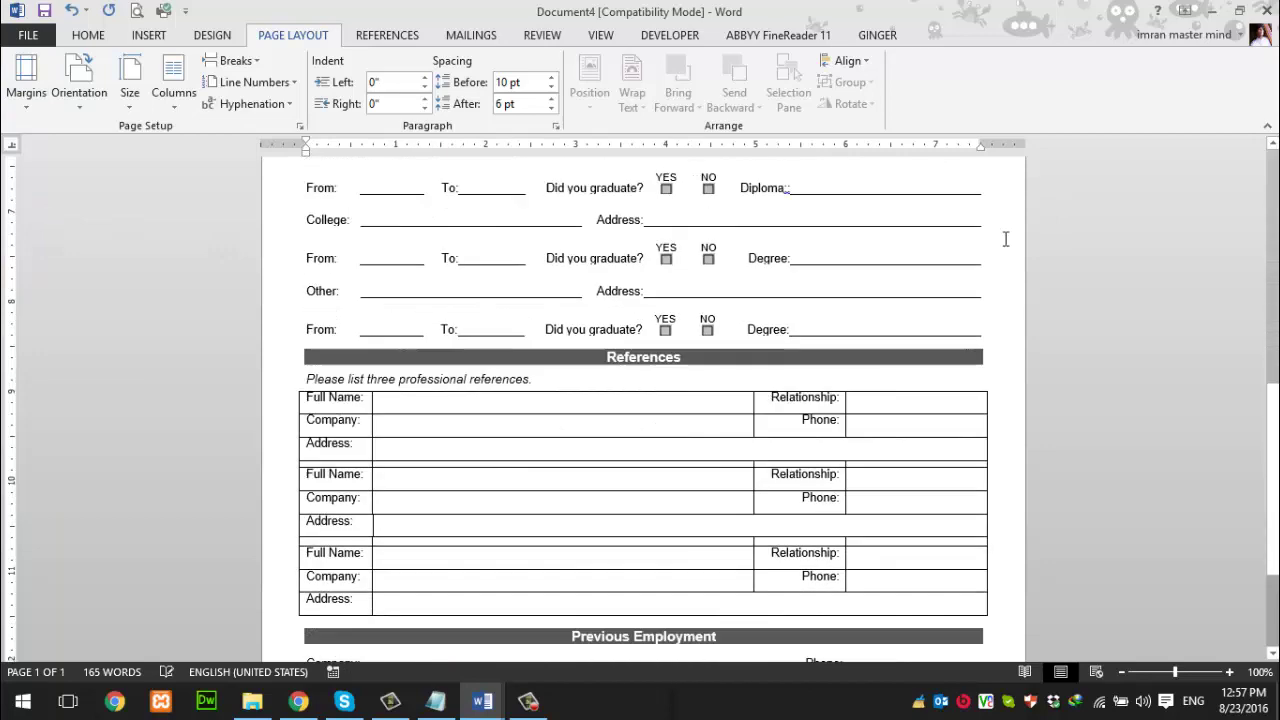
scroll(1006, 237, "down", 3)
scroll(1000, 530, "up", 4)
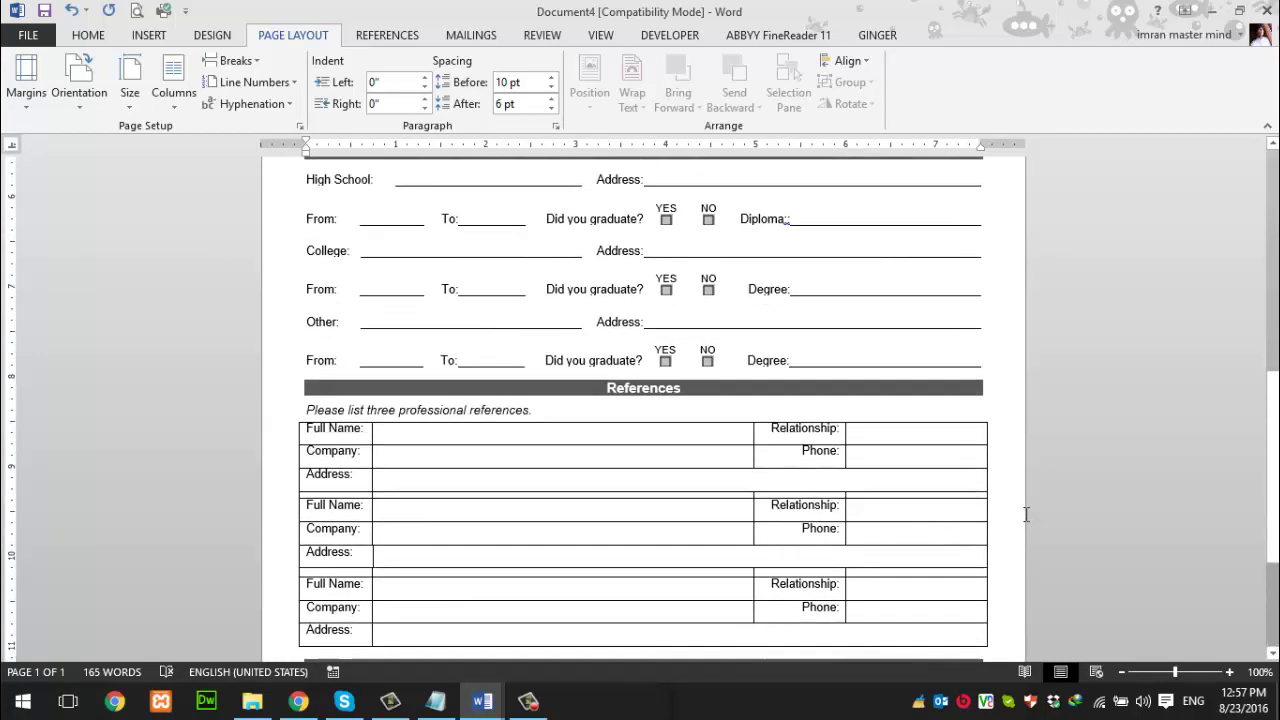
scroll(917, 457, "up", 5)
scroll(917, 457, "up", 5)
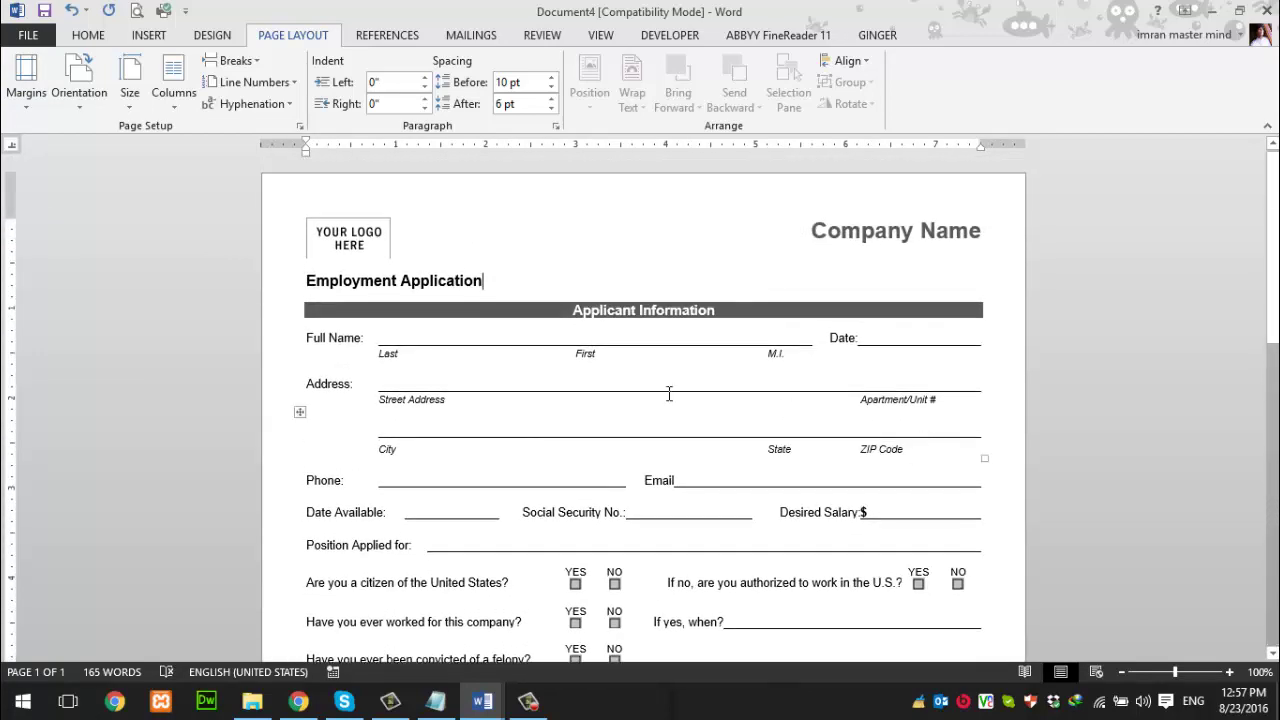
scroll(803, 280, "down", 2)
scroll(814, 286, "down", 7)
scroll(815, 283, "down", 3)
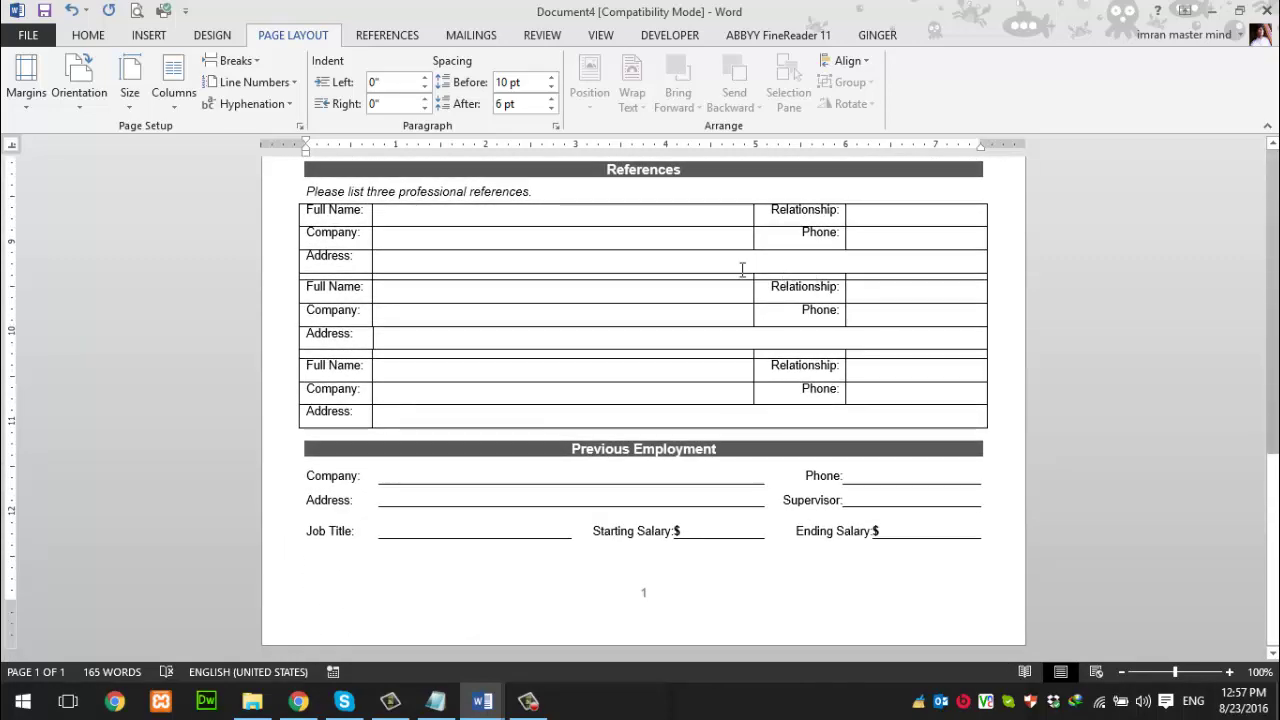
left_click(27, 98)
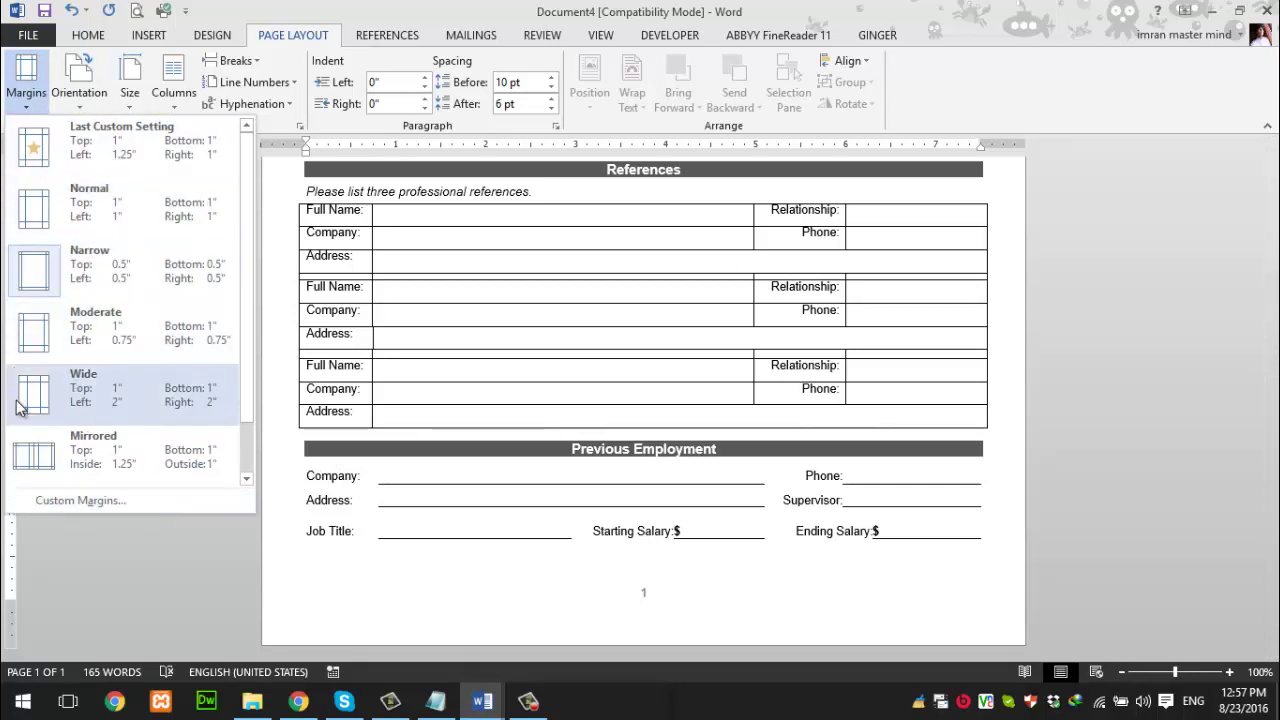
In Custom Margins, make top and bottom margins 0.35" while left and right stay 0.5"
left_click(56, 501)
type("0.35")
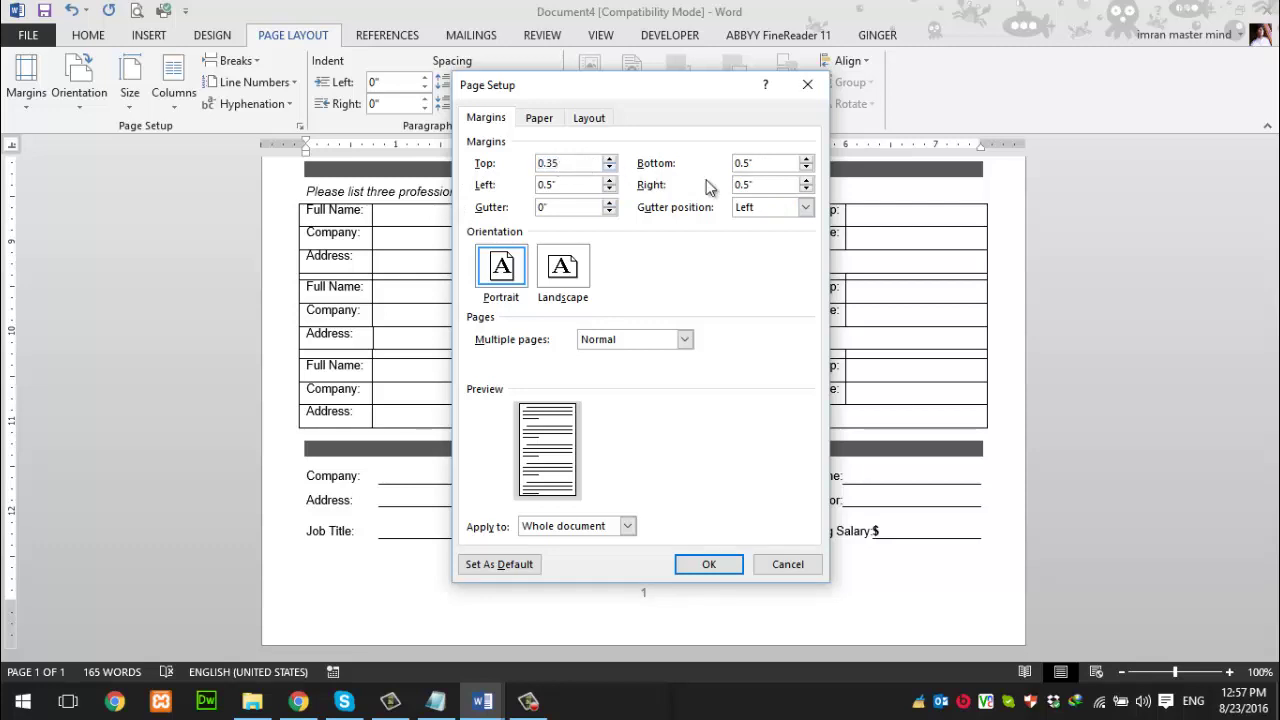
key("Tab")
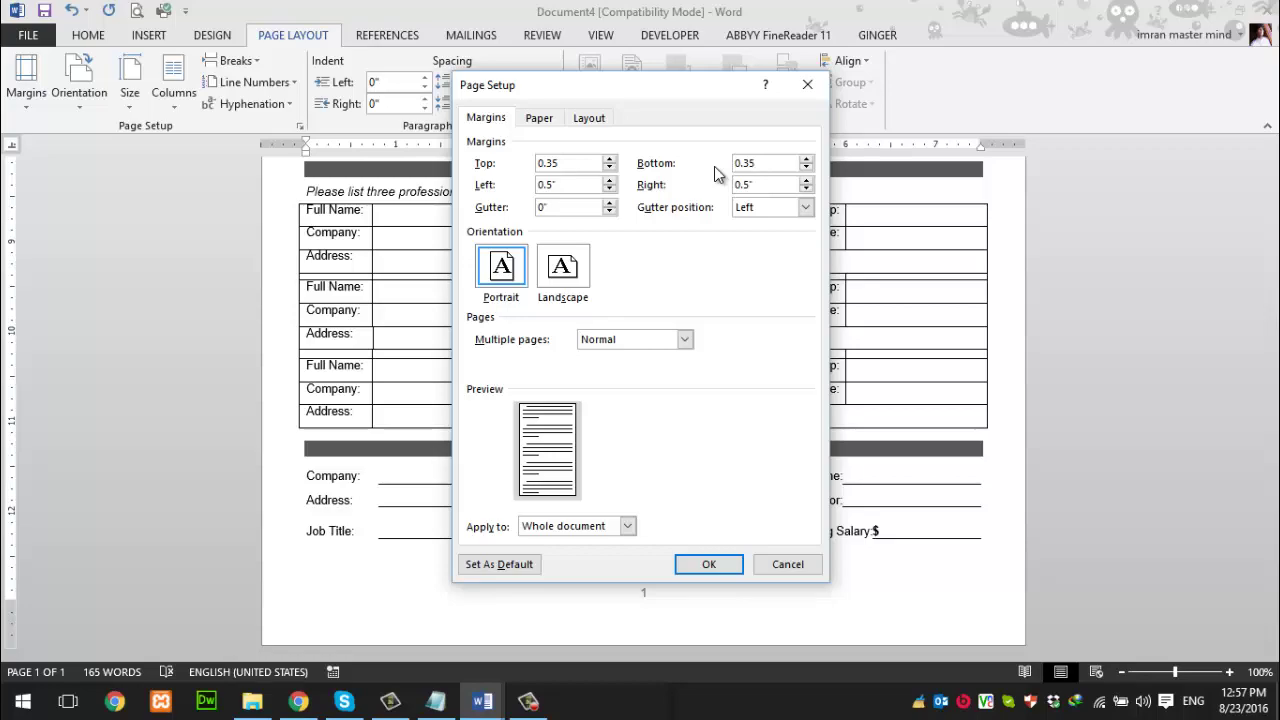
left_click(722, 565)
scroll(889, 563, "up", 10)
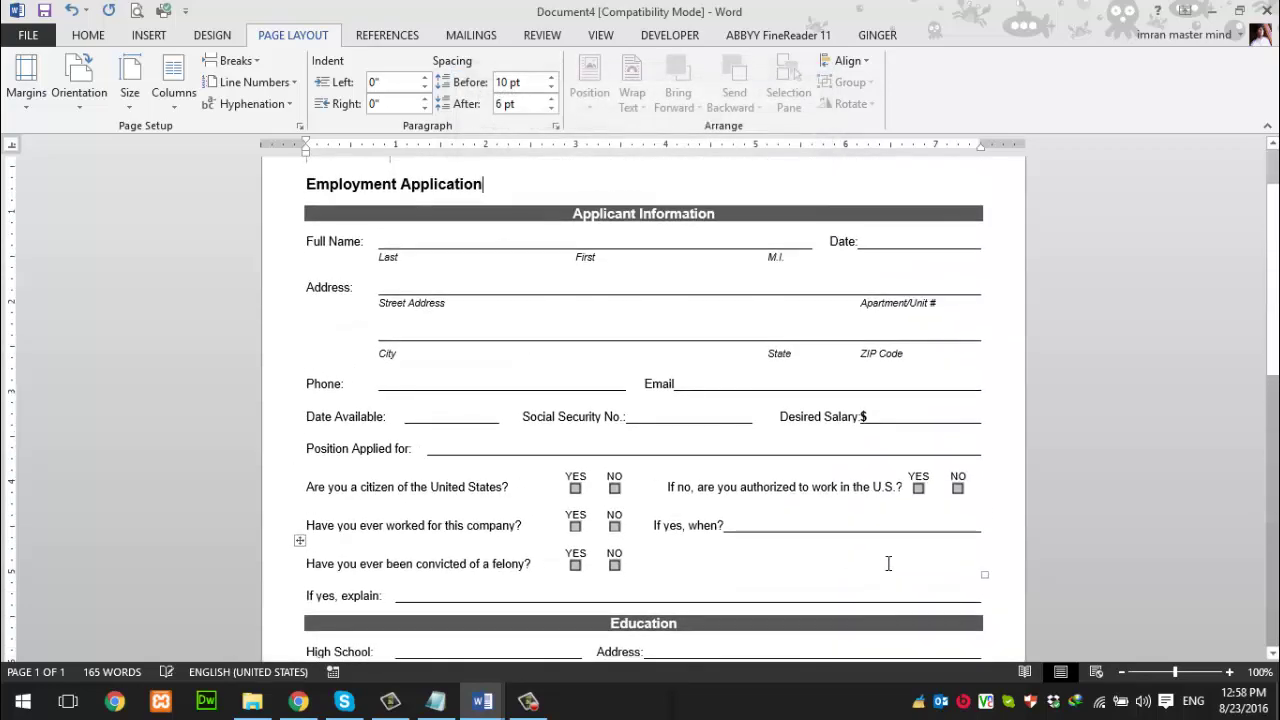
scroll(889, 563, "down", 5)
scroll(889, 563, "down", 8)
scroll(892, 563, "up", 5)
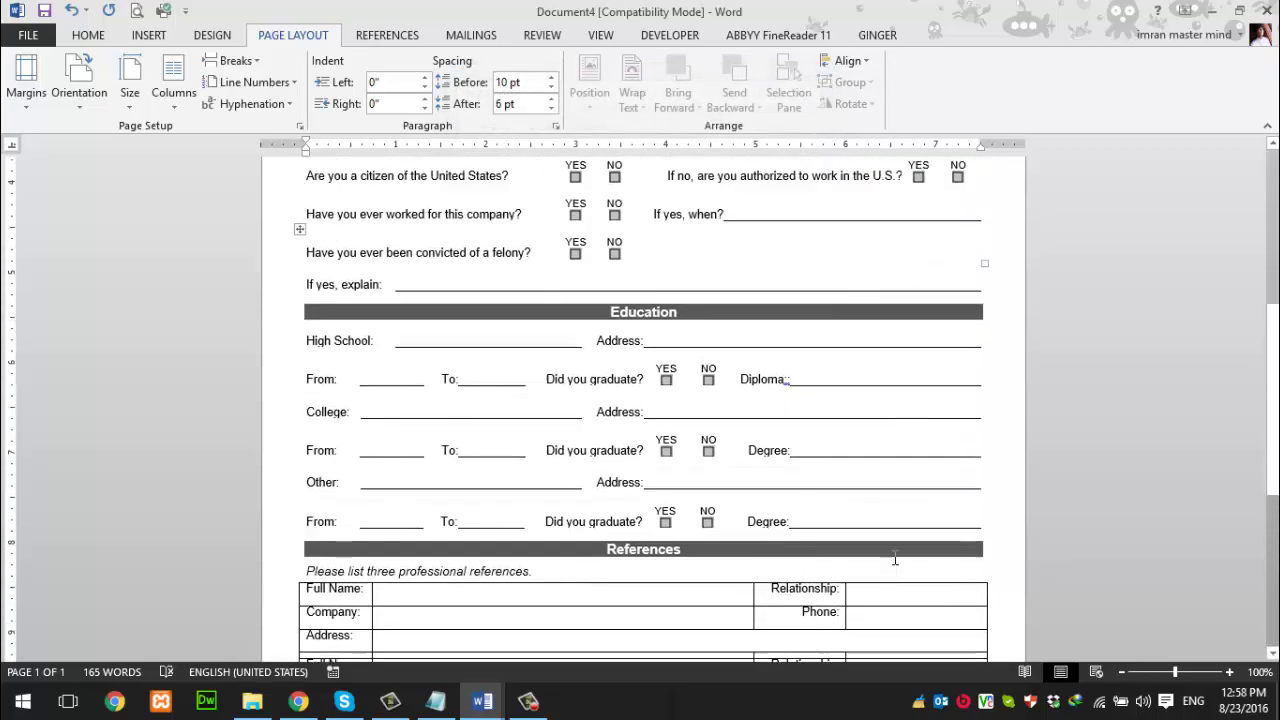
scroll(892, 563, "up", 5)
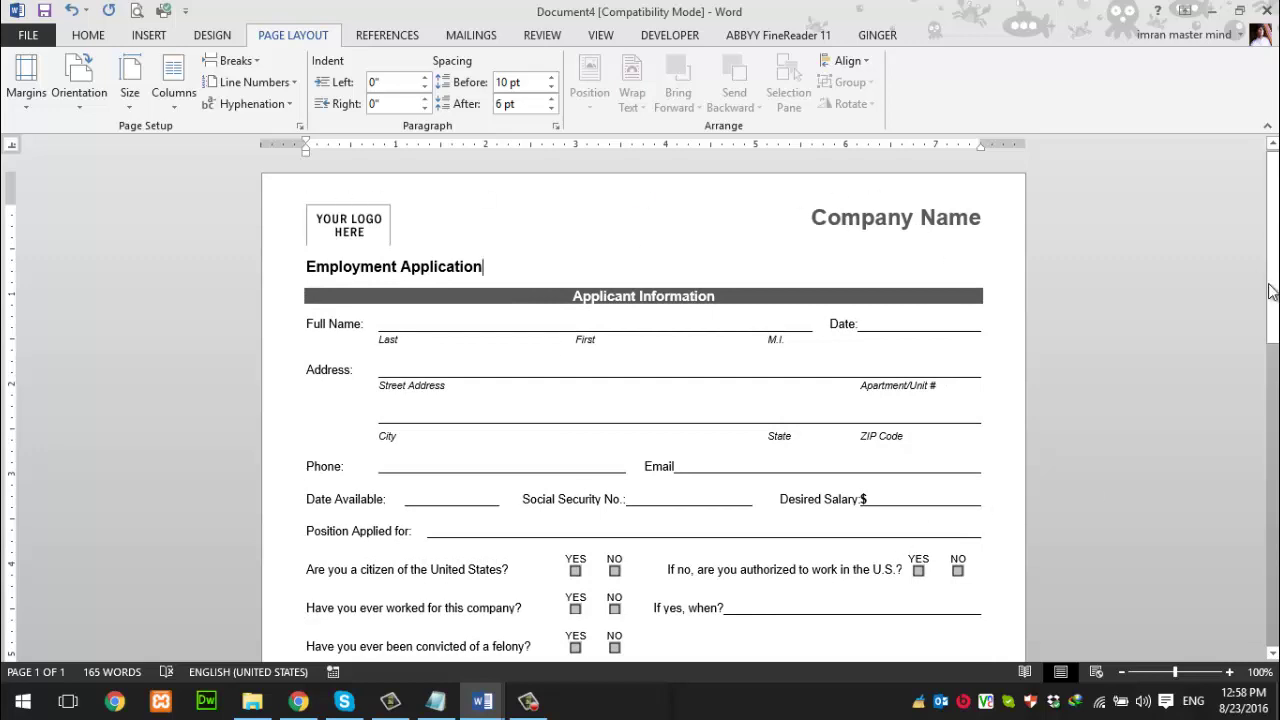
left_click(26, 75)
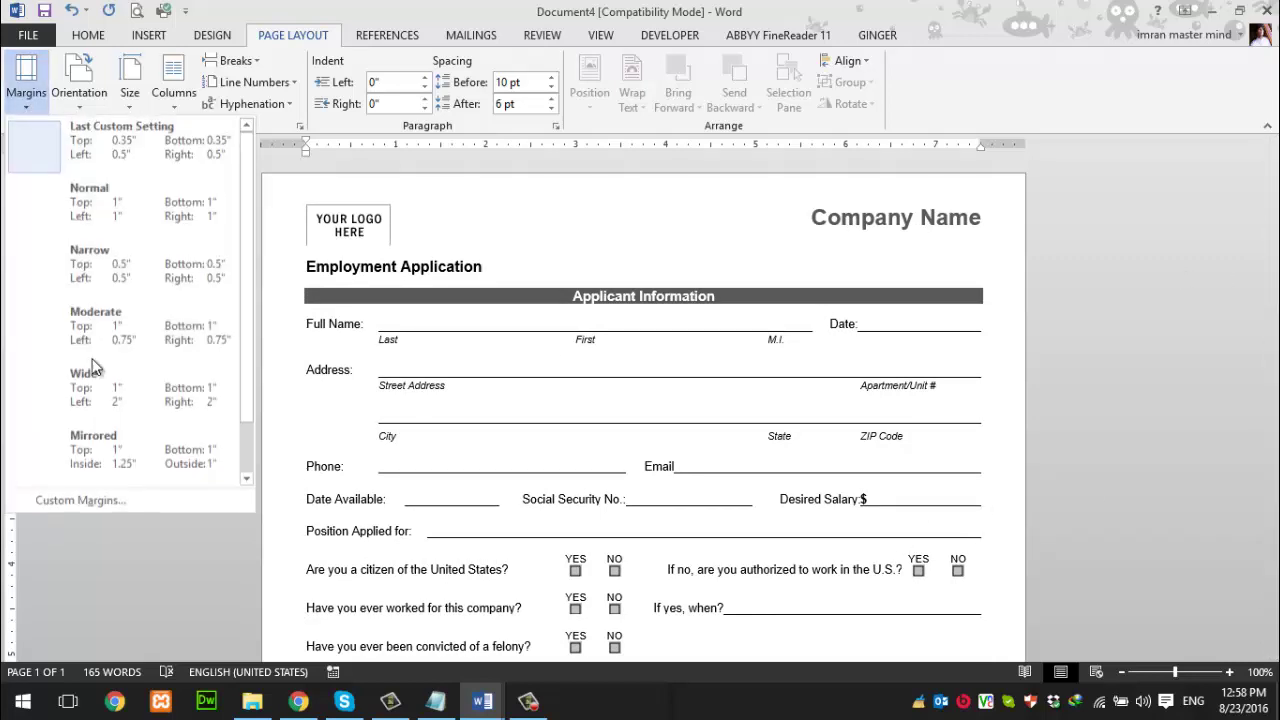
left_click(78, 500)
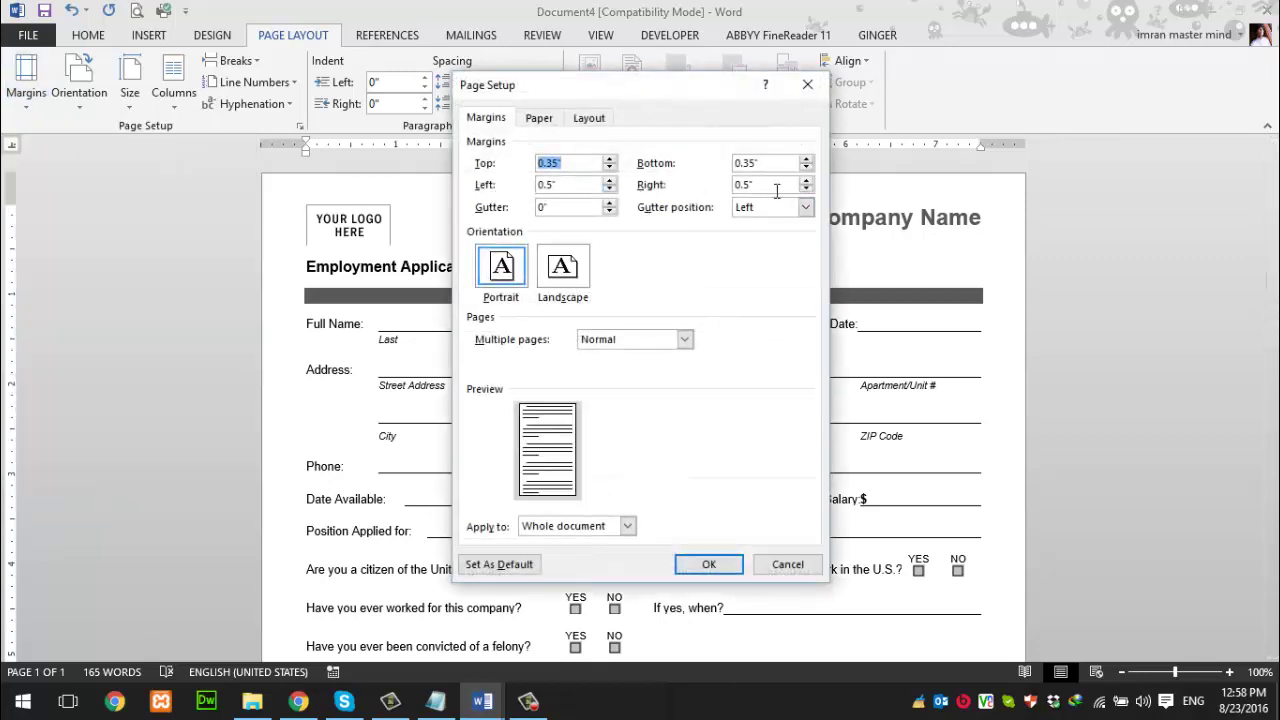
left_click_drag(562, 184, 527, 184)
left_click_drag(779, 187, 714, 184)
left_click(807, 86)
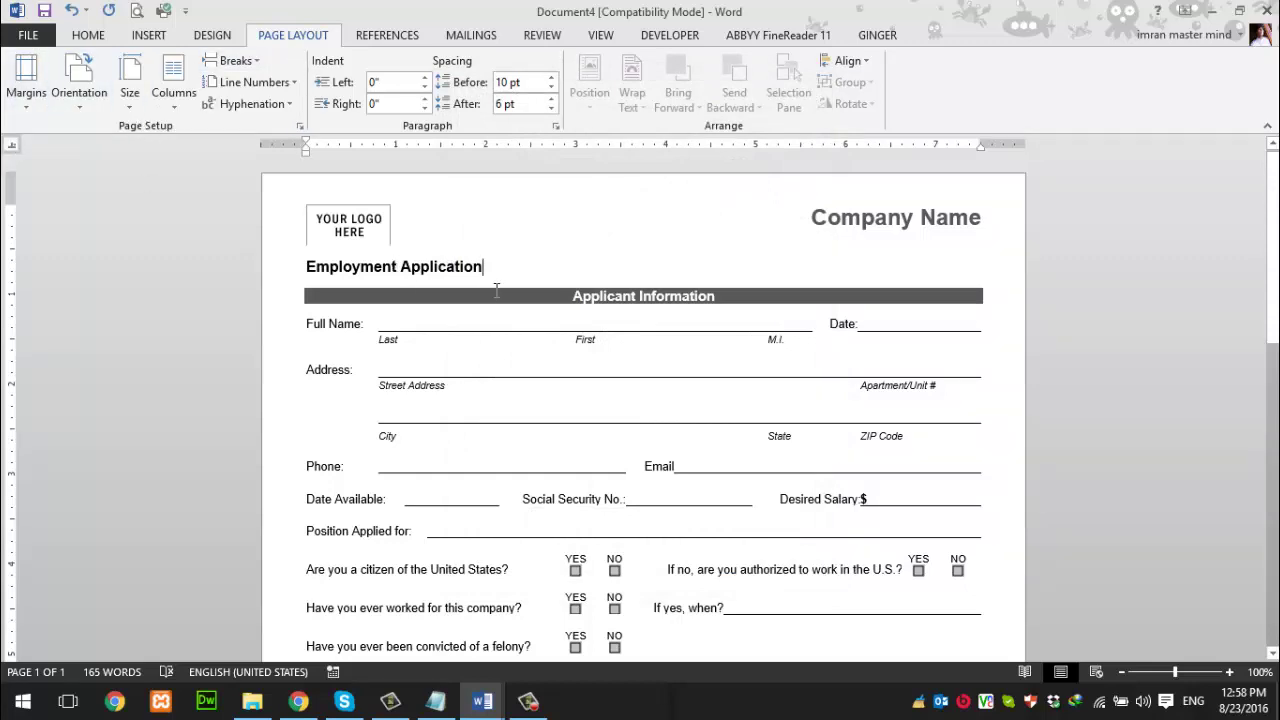
left_click(127, 101)
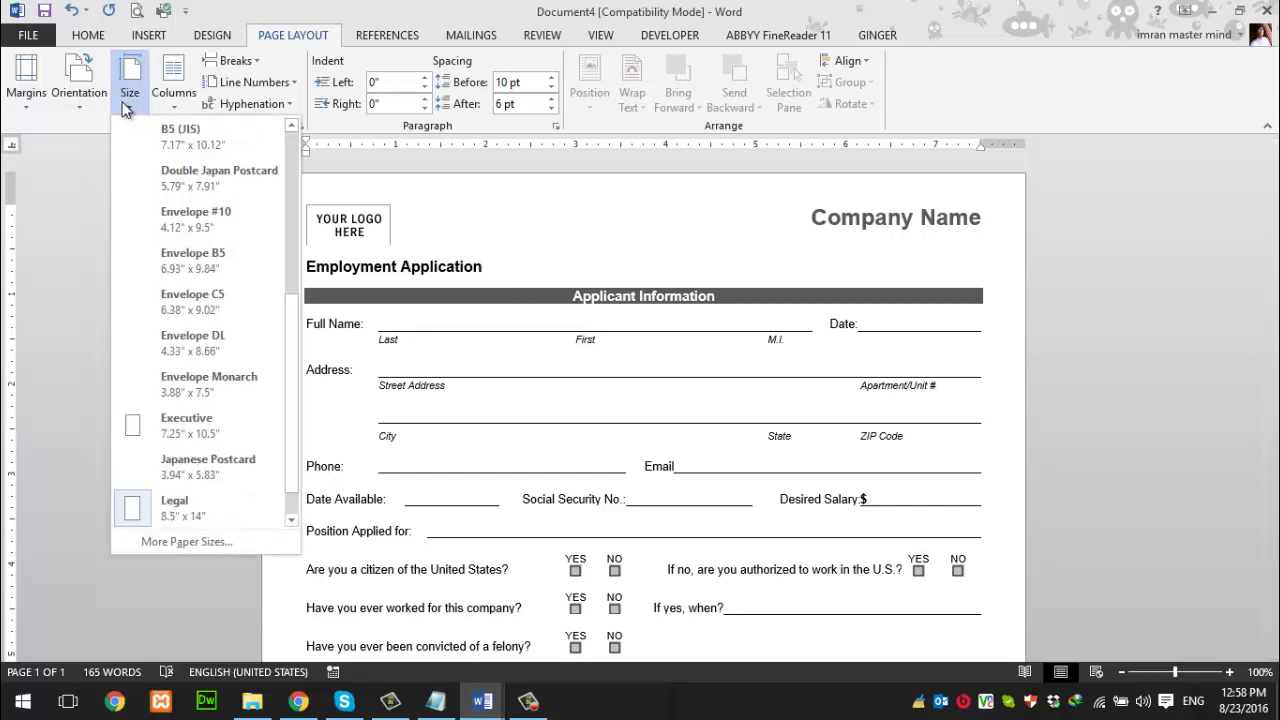
mouse_move(26, 85)
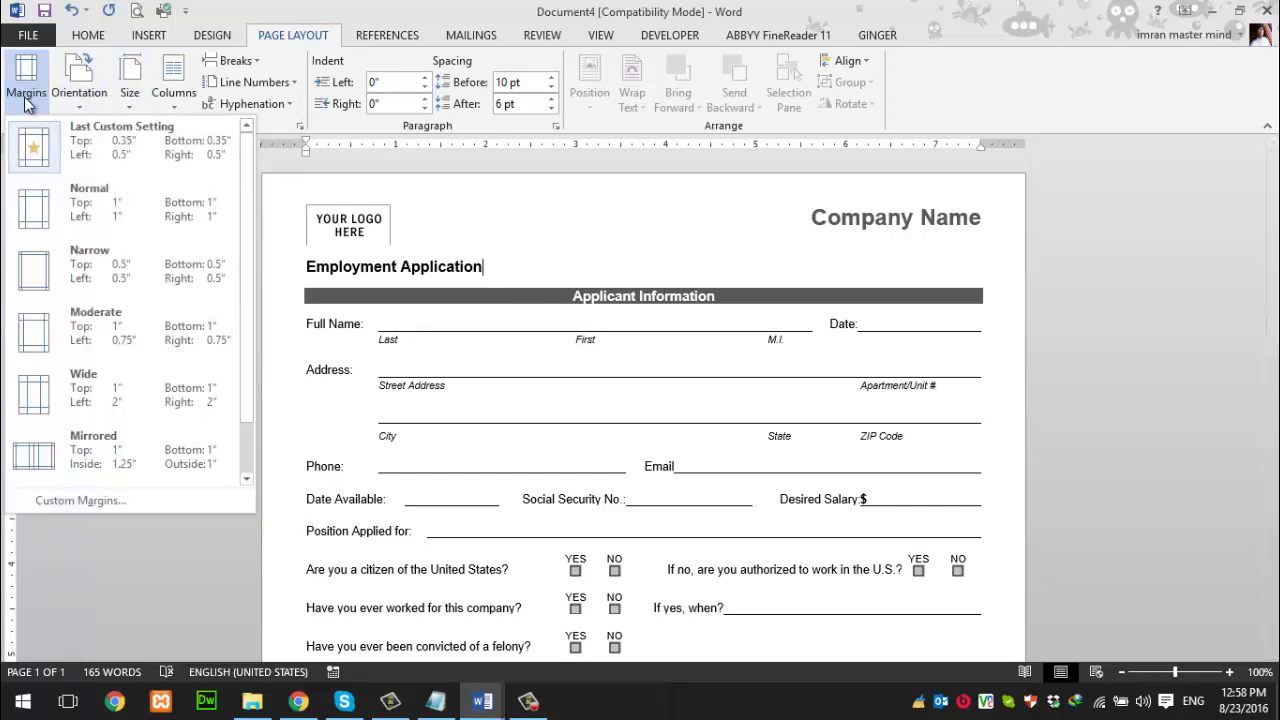
left_click(90, 500)
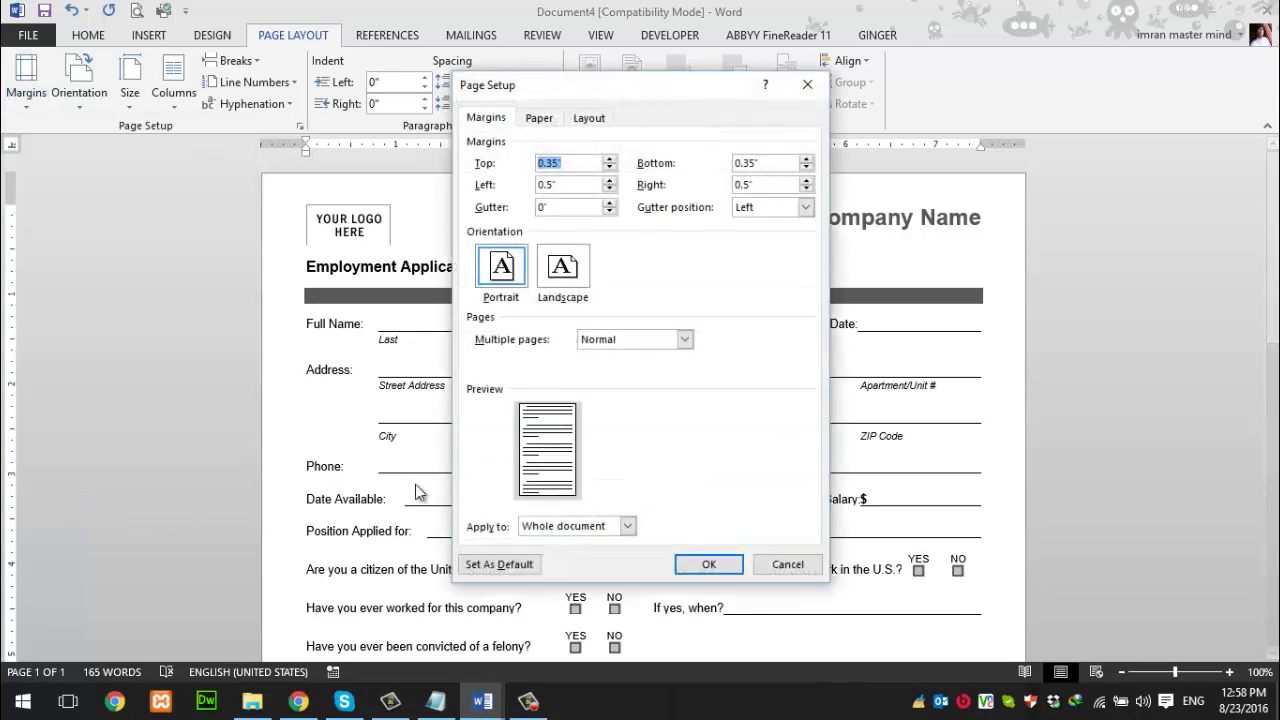
left_click(809, 88)
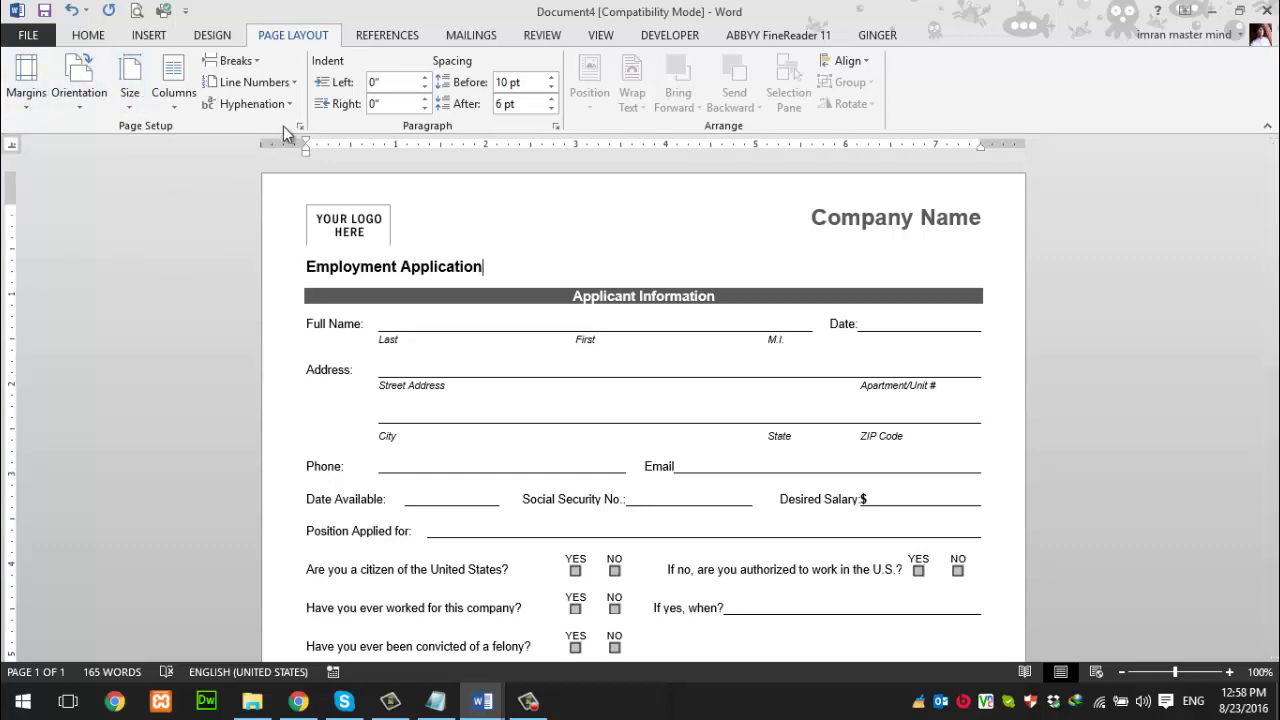
left_click(75, 99)
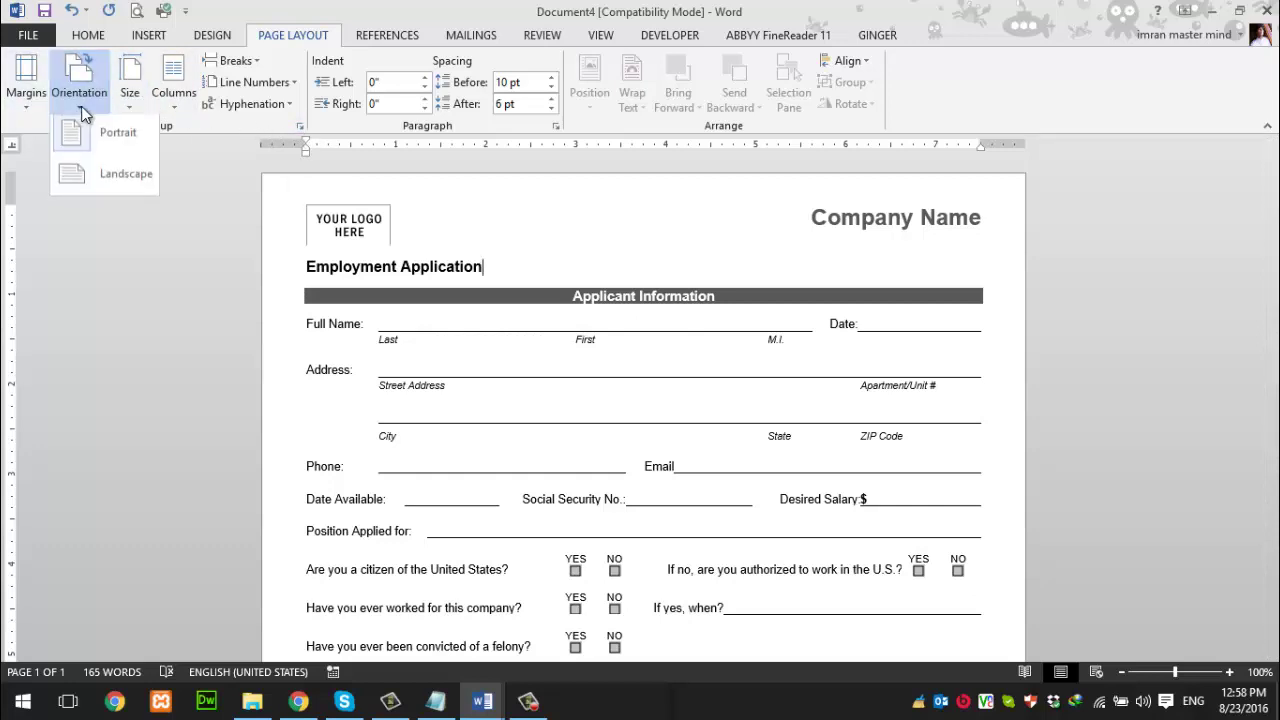
left_click(82, 102)
mouse_move(643, 420)
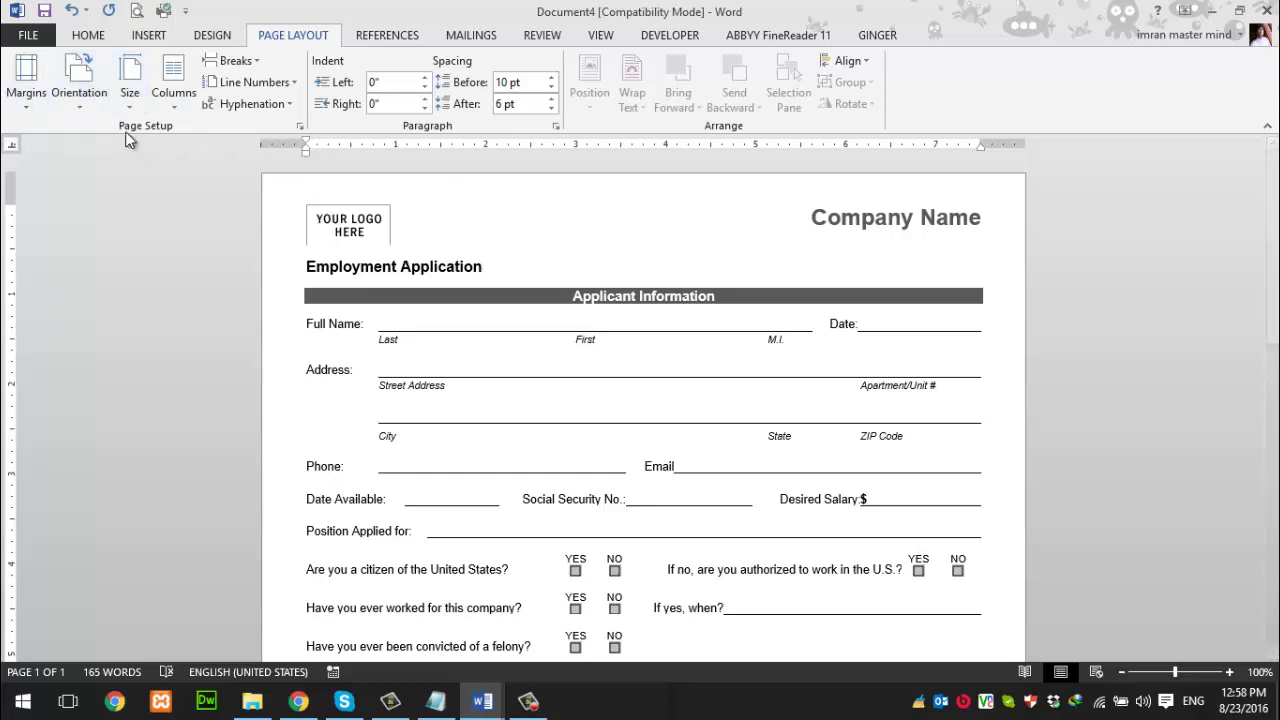
left_click(300, 127)
mouse_move(663, 98)
left_mouse_down()
mouse_move(255, 165)
mouse_move(289, 170)
left_mouse_up()
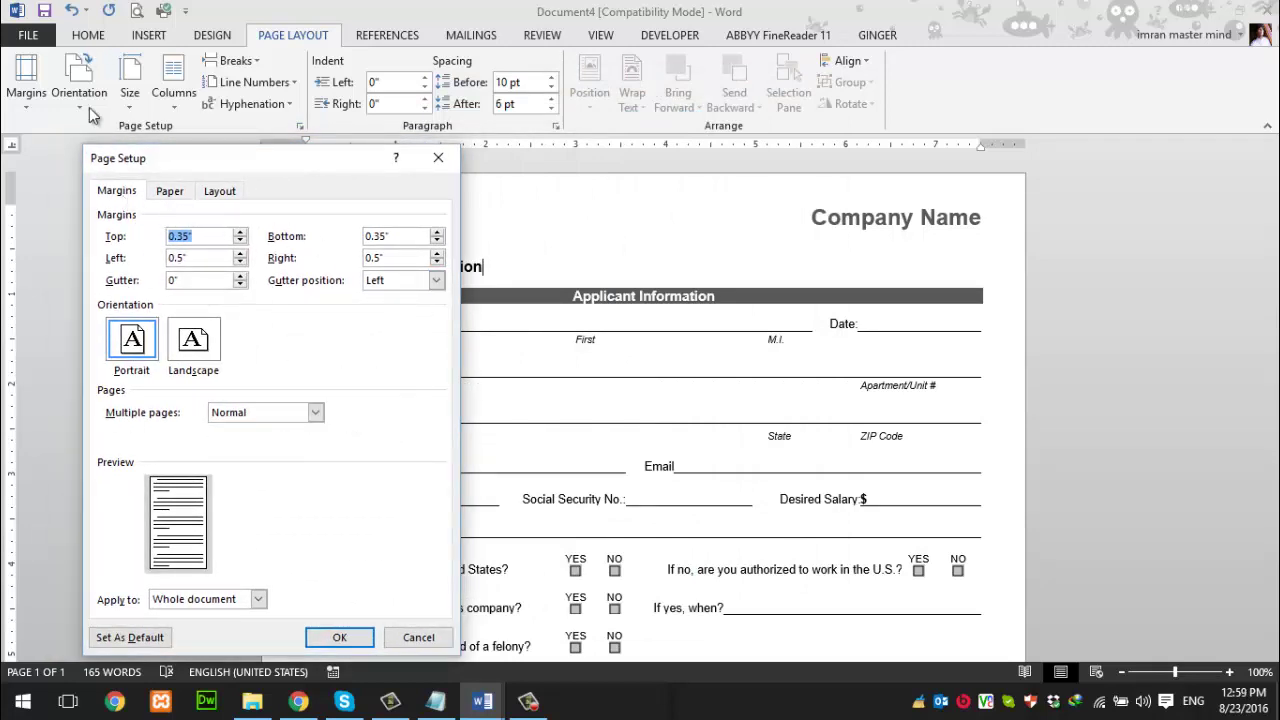
left_click(193, 345)
left_click(140, 350)
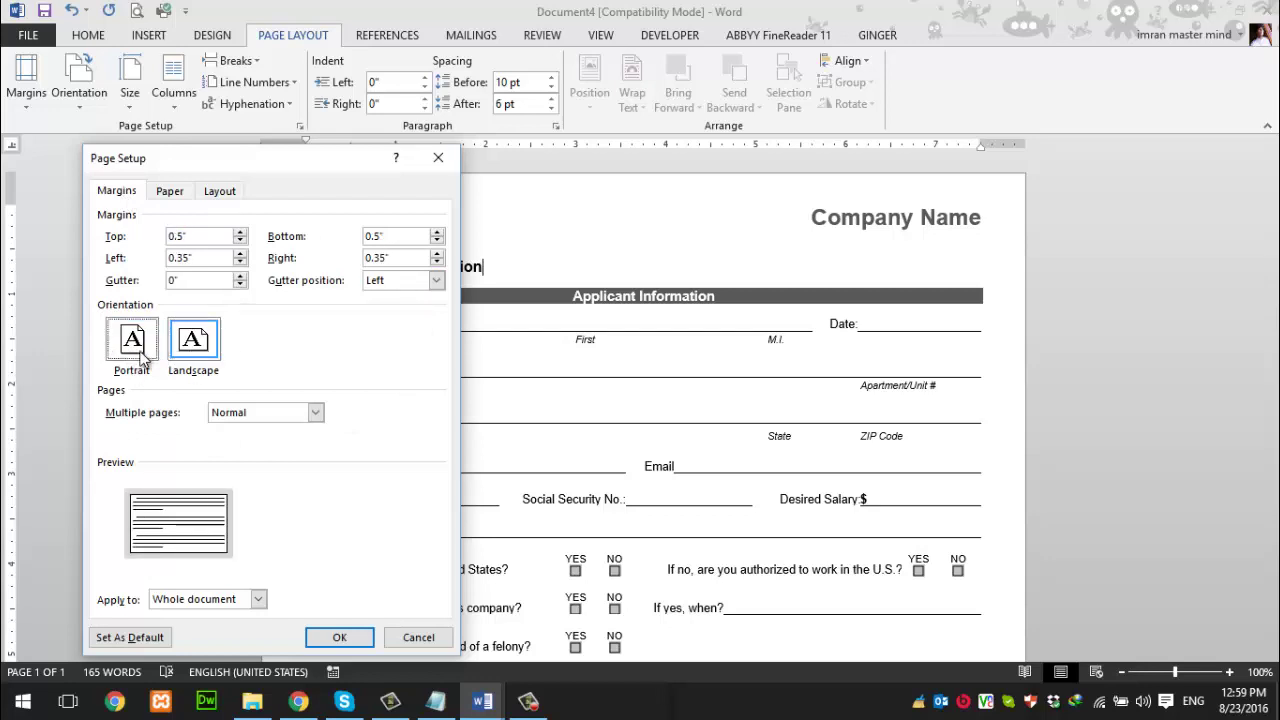
left_click(172, 191)
left_click(236, 237)
left_click(236, 237)
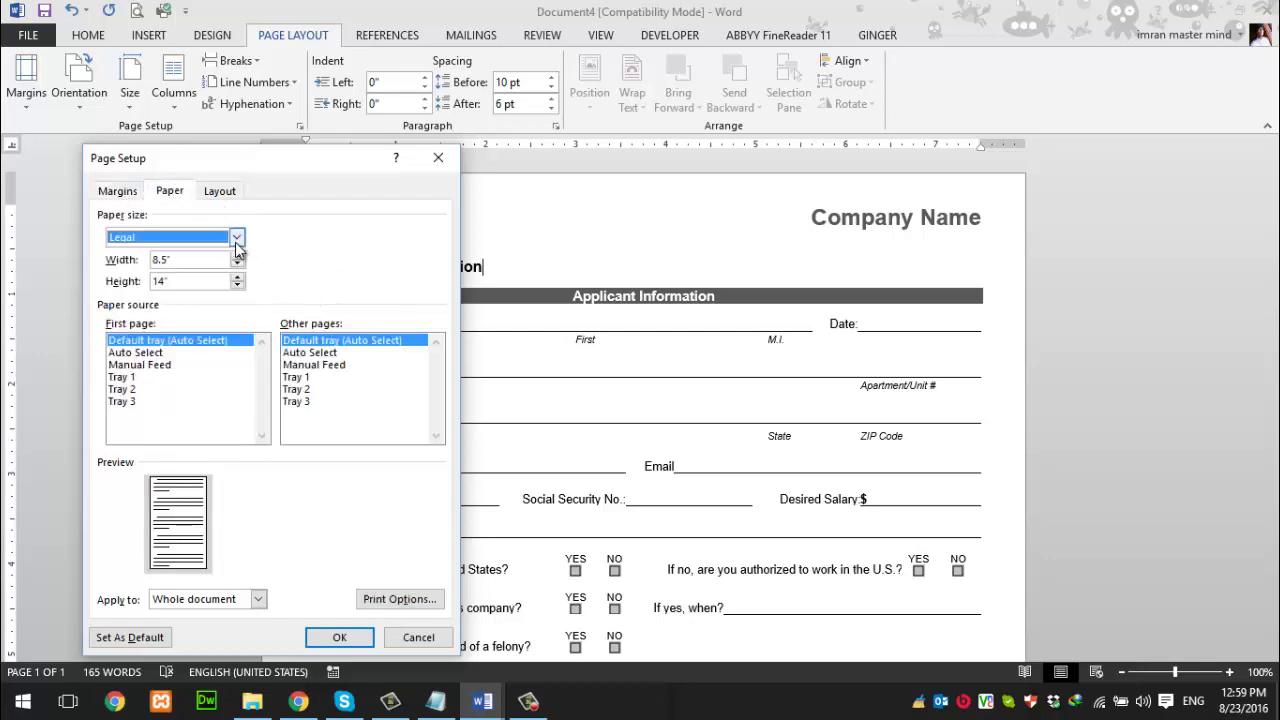
left_click(236, 237)
left_click(220, 190)
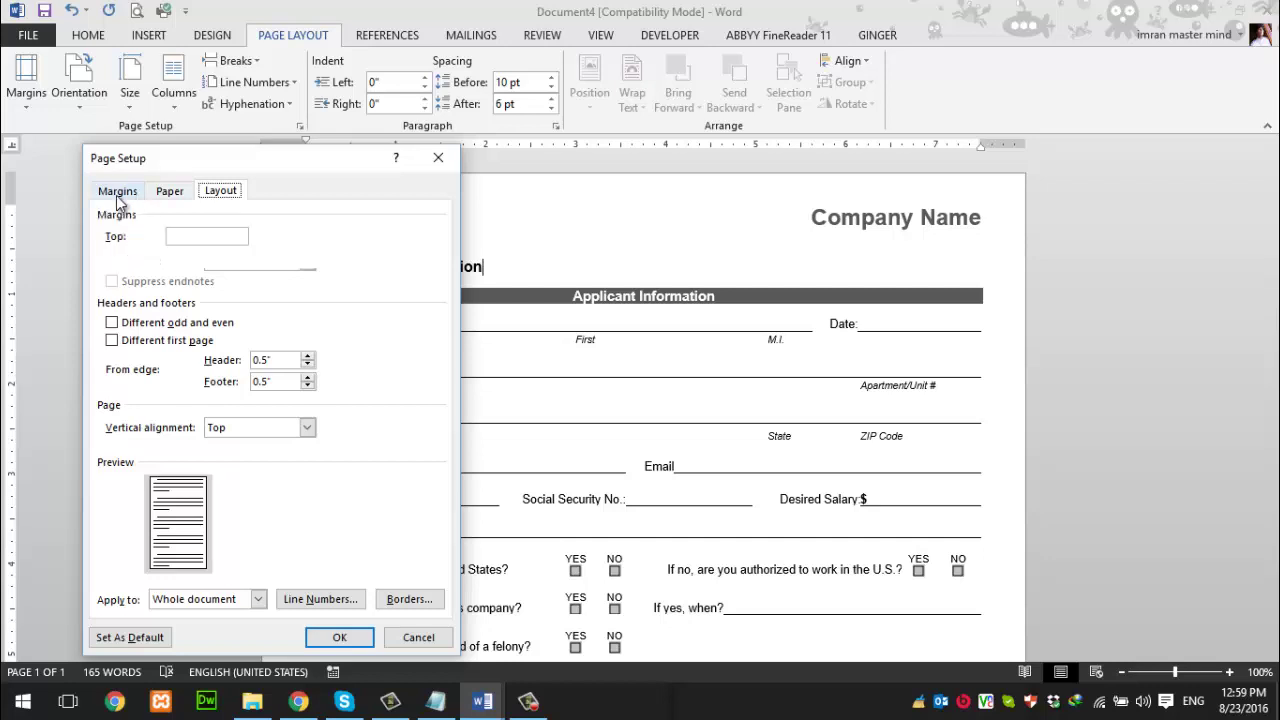
left_click(367, 635)
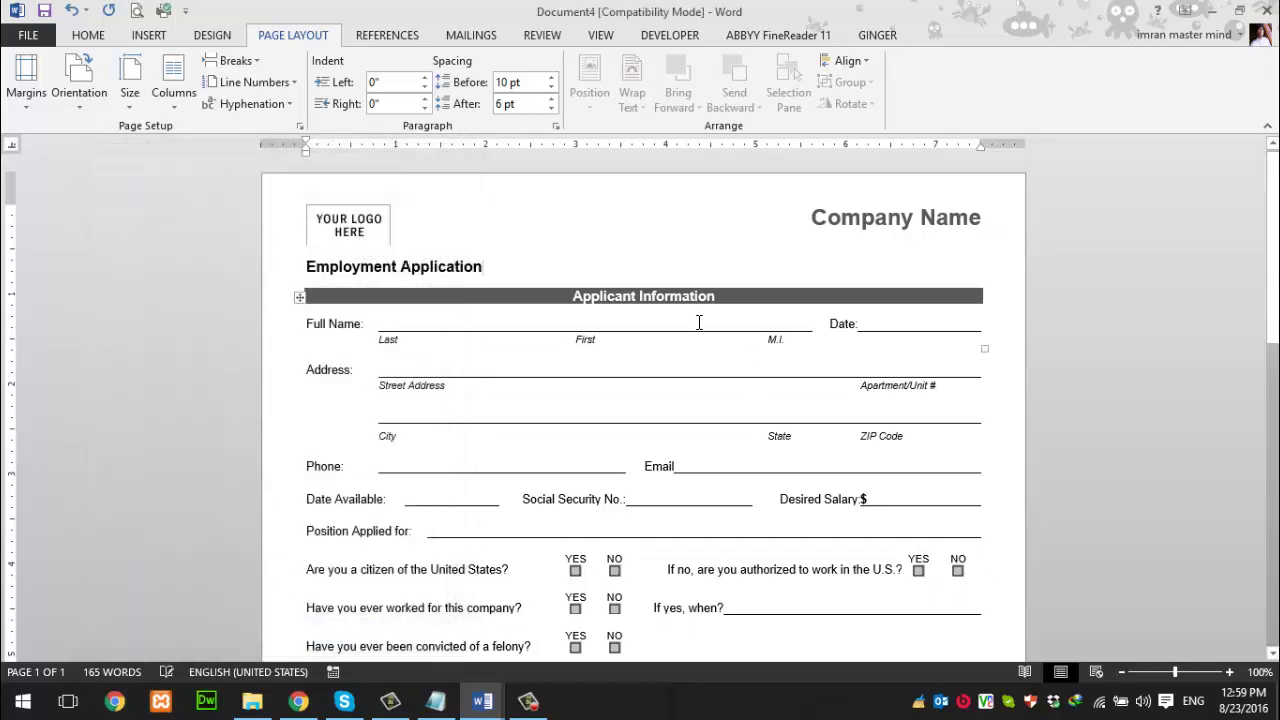